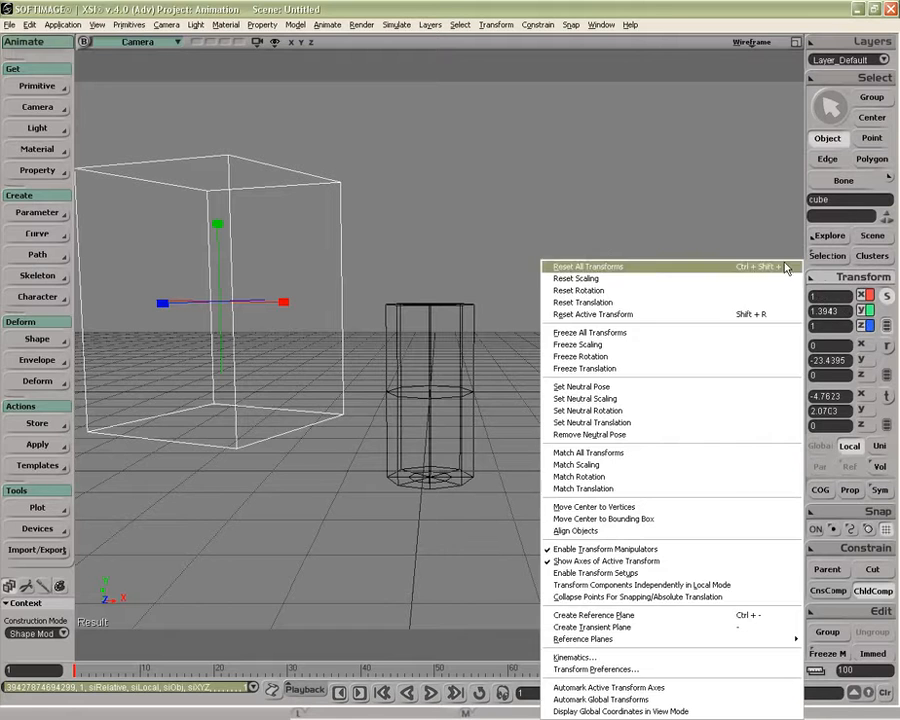
Step: Reset the cube's scaling, and reset all of its transforms to bring it back to the origin
left_click(732, 230)
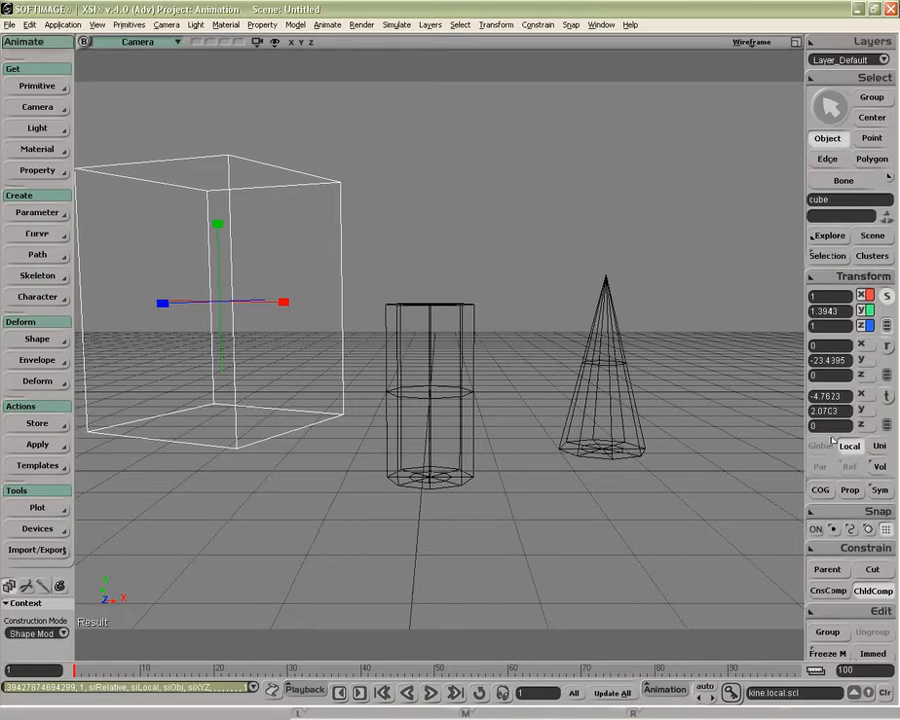
left_click(835, 279)
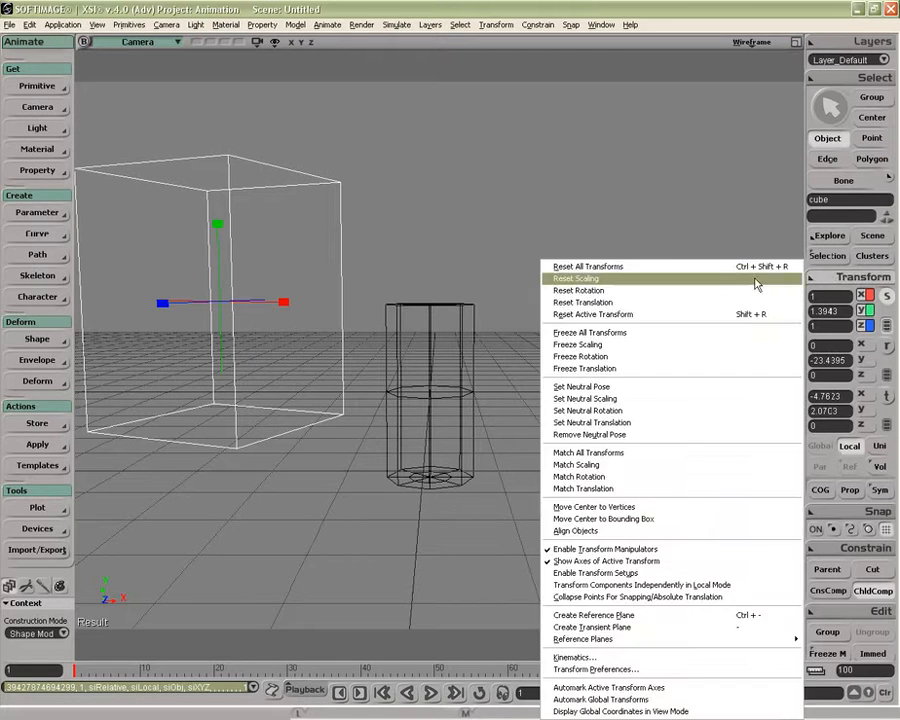
left_click(728, 279)
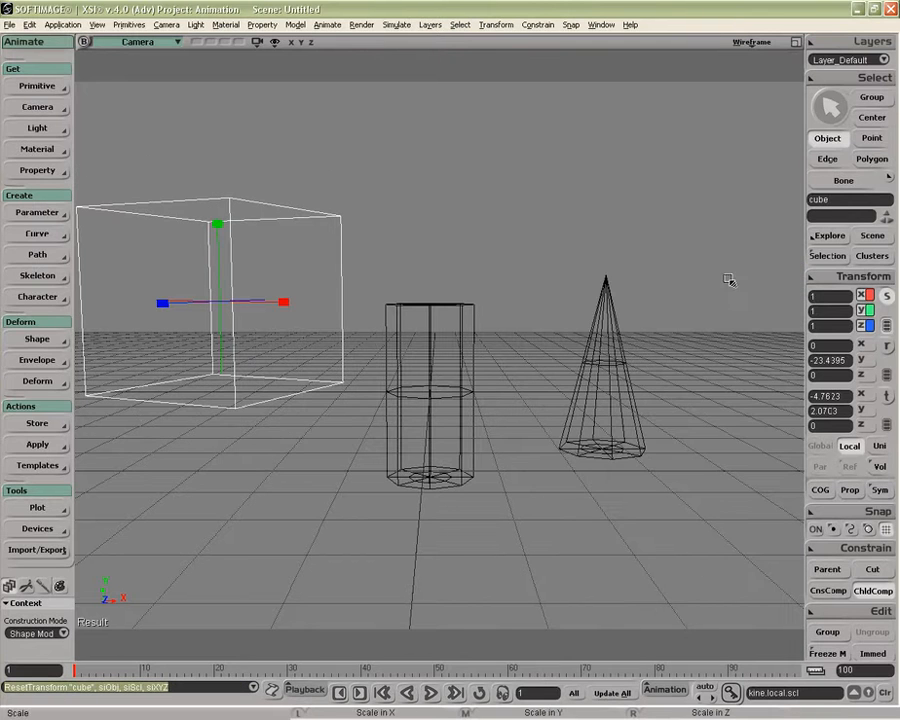
left_click(835, 278)
left_click(655, 263)
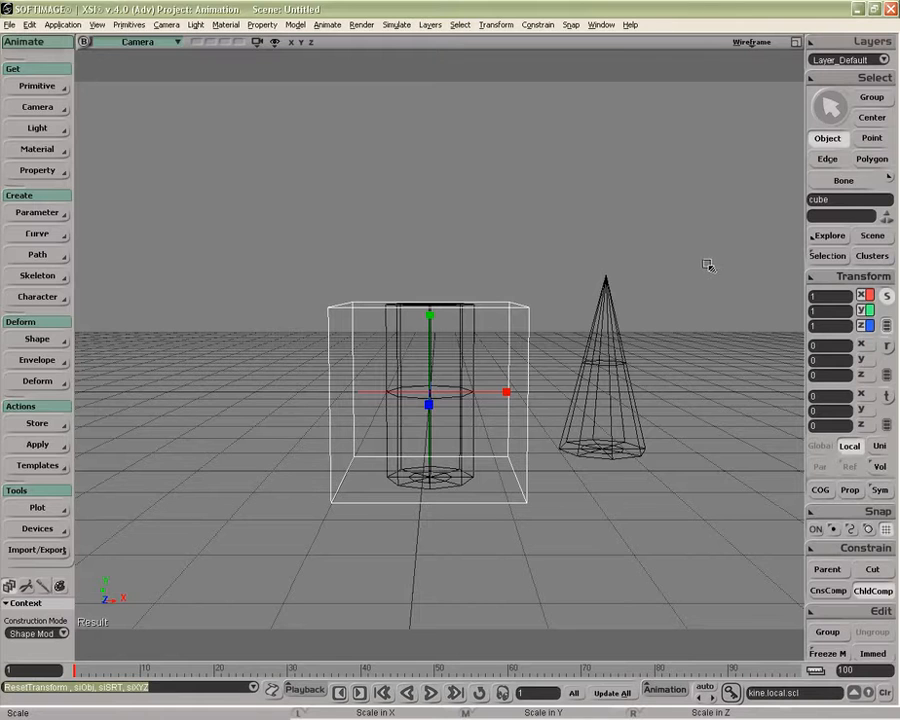
Step: Try scaling the cube uniformly to about 1.32 and moving it up beside the cylinder, and reset all its transforms
left_click_drag(428, 404, 253, 273)
key("v")
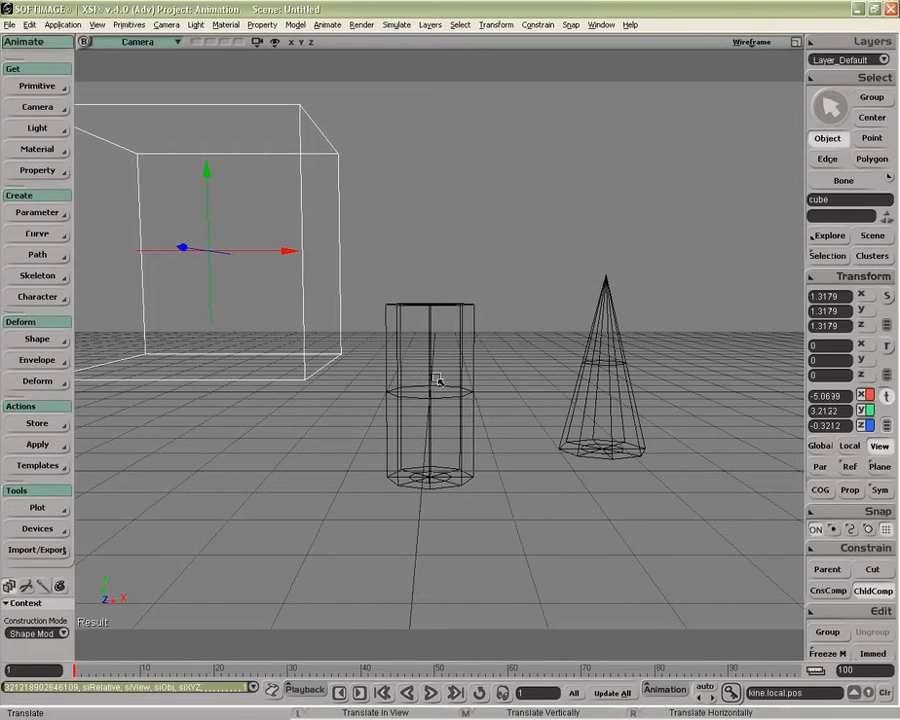
key("ctrl+shift+r")
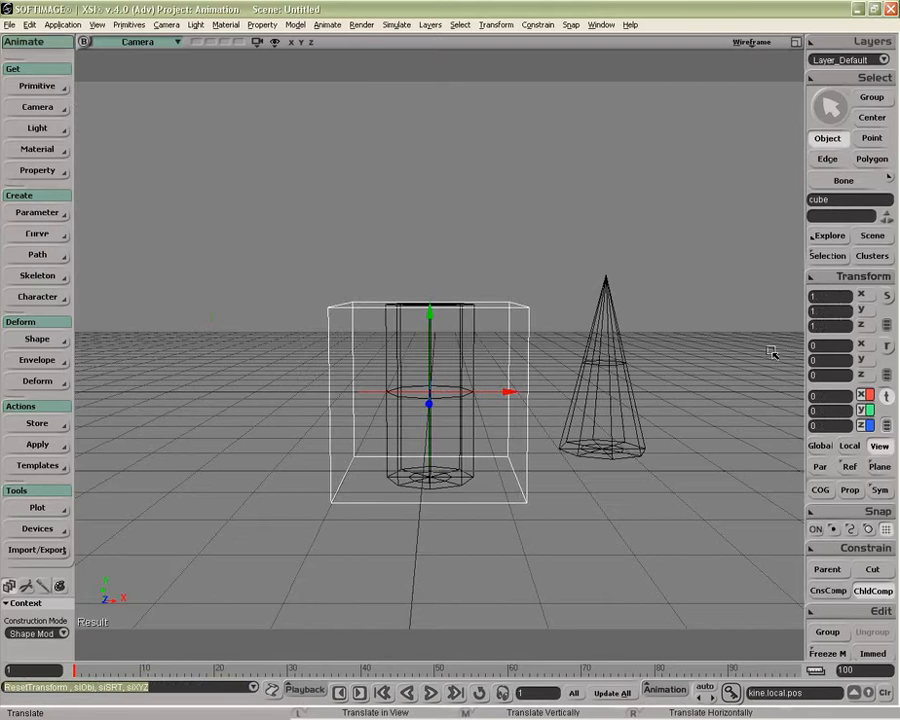
Step: Move the cube to about -3.34 in X and rotate it about -43.7 degrees around X
left_click_drag(446, 396, 335, 370)
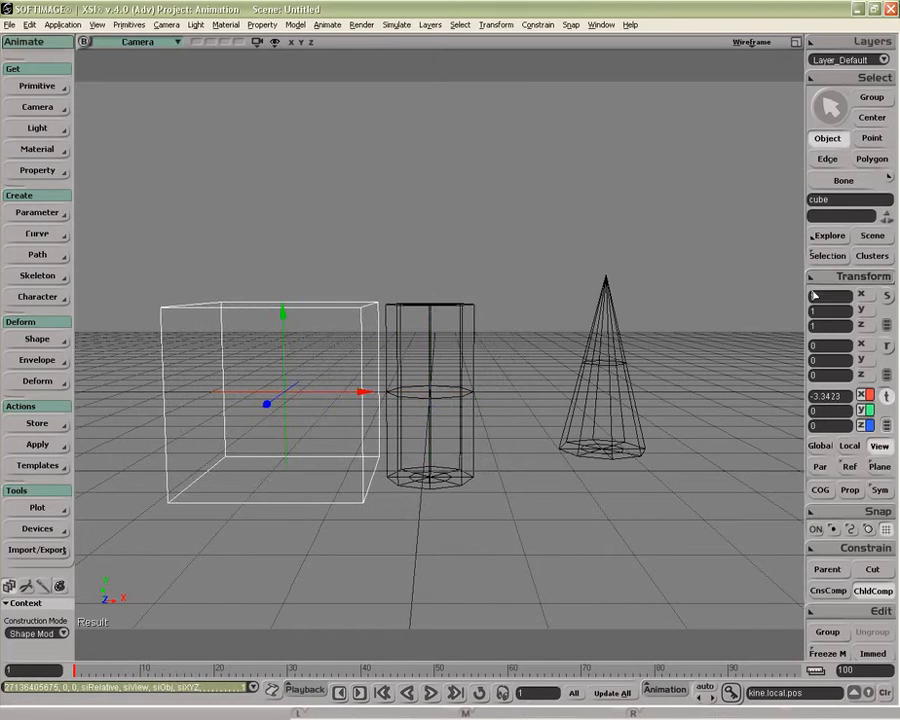
key("c")
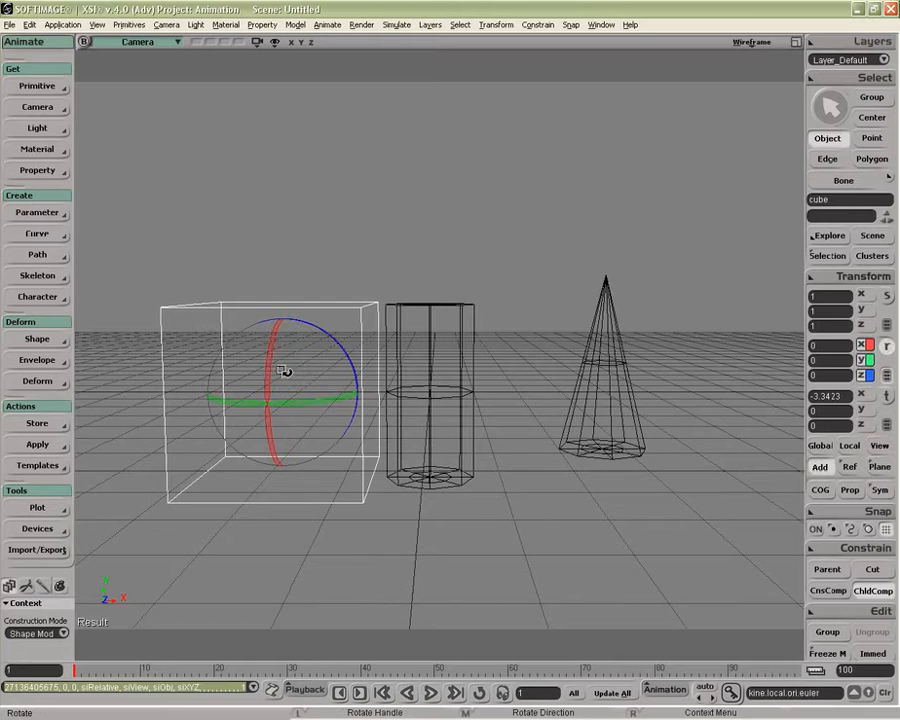
left_click_drag(281, 327, 736, 279)
Step: Stretch the cube to a Y scale of about 1.65 and freeze its scaling
key("x")
left_click(835, 281)
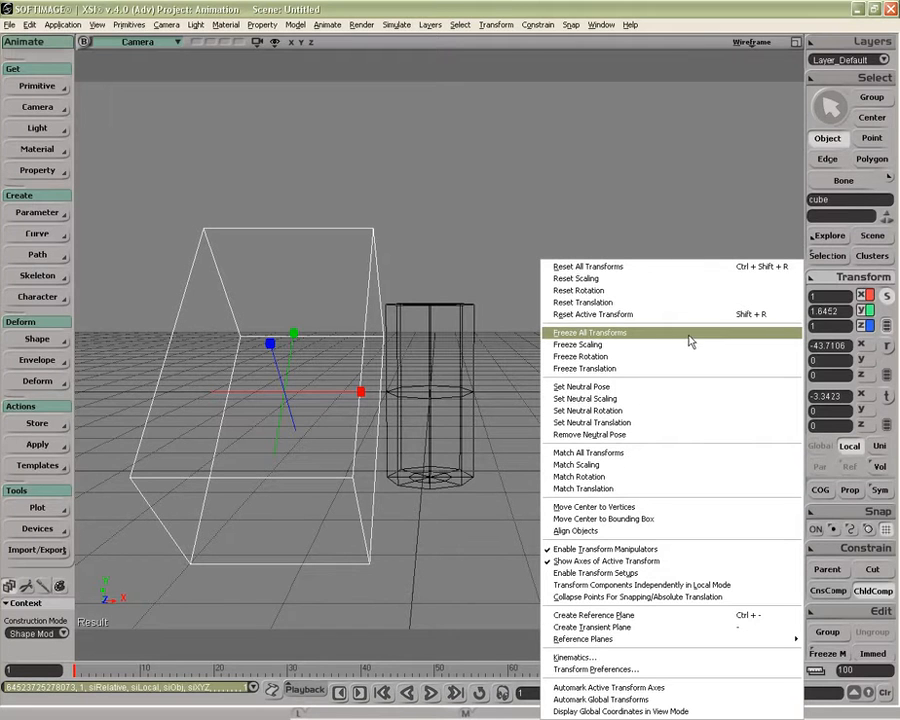
left_click(631, 346)
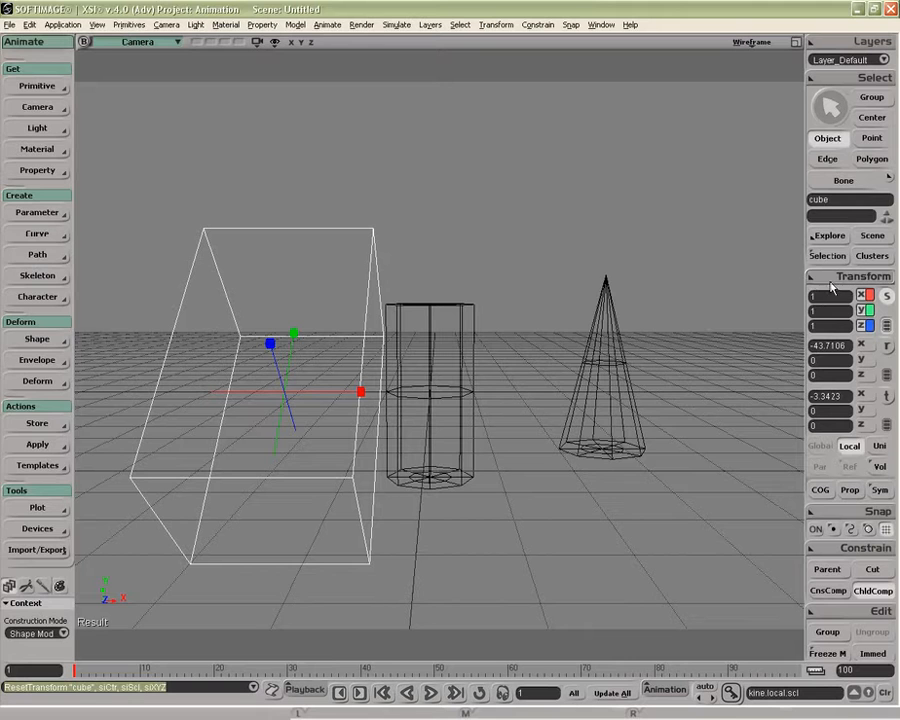
Step: Open the cube's local transform properties and examine its neutral pose, pivot and SRT values
left_click(831, 281)
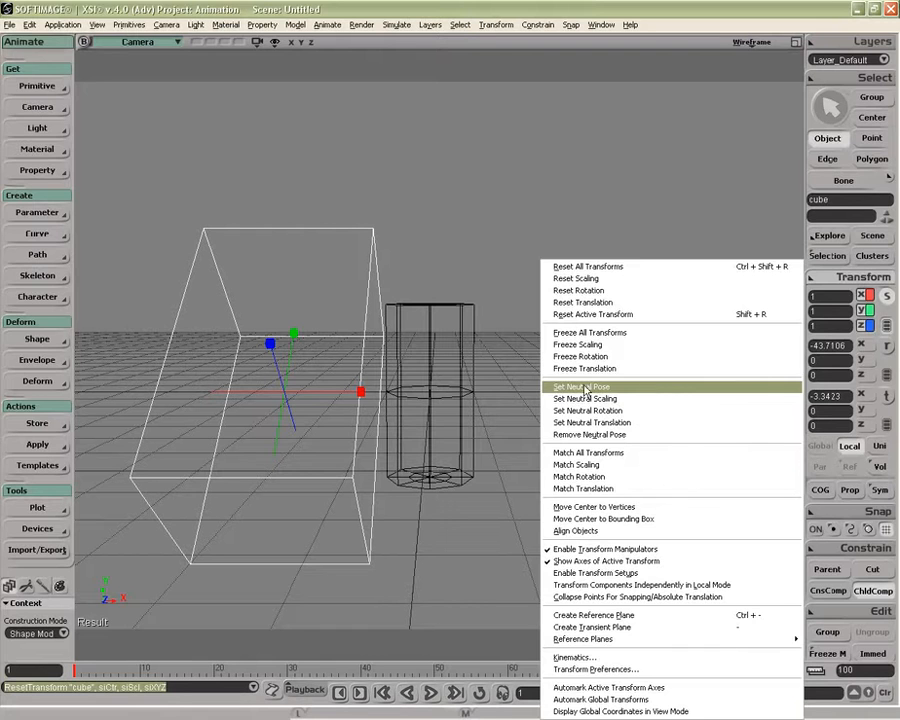
left_click(501, 271)
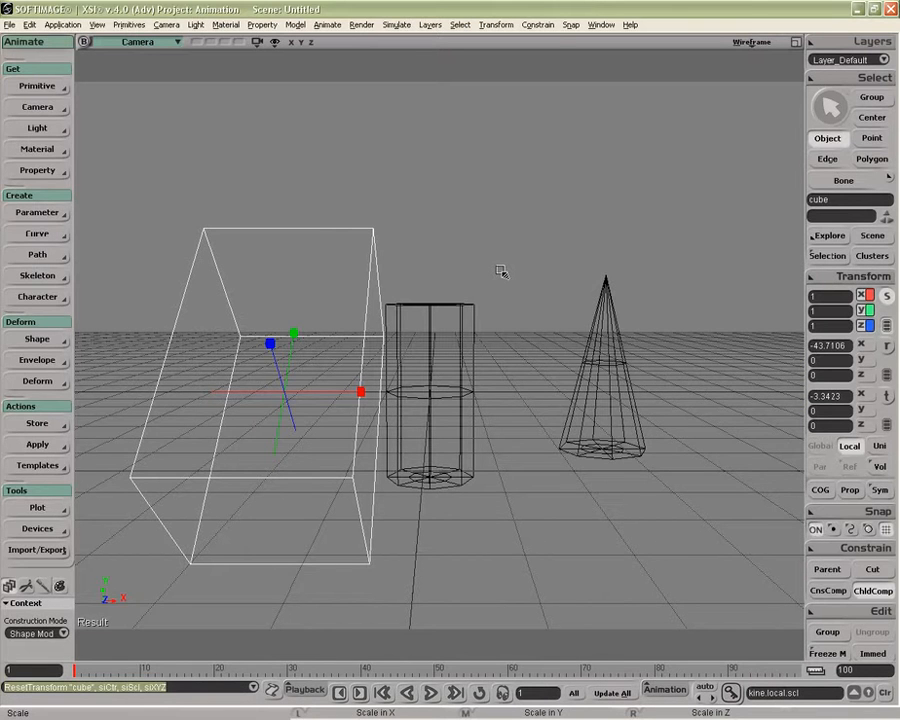
key("ctrl+k")
left_click(676, 317)
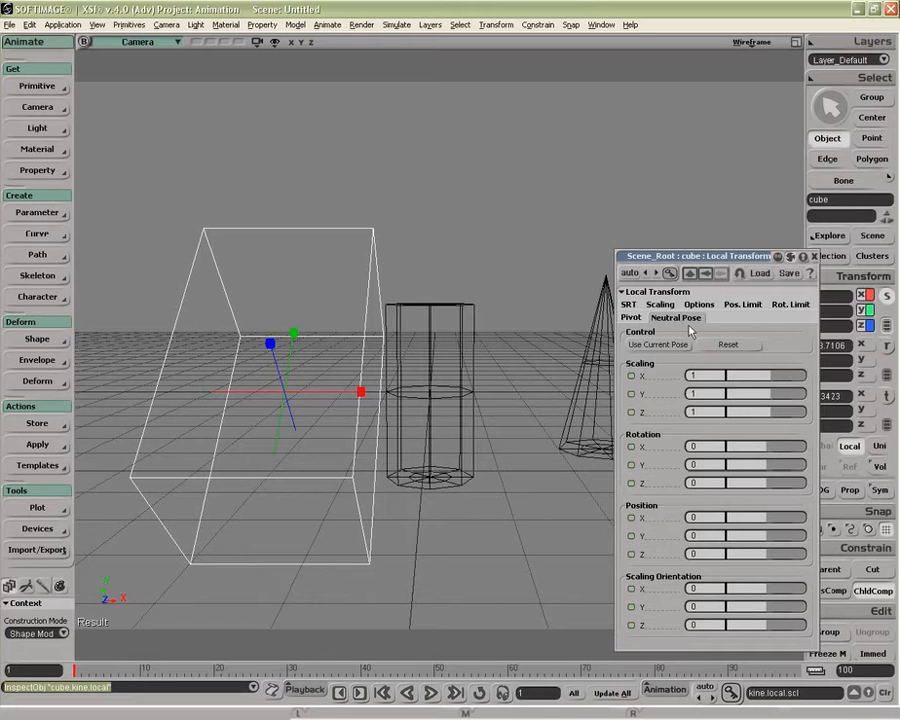
left_click(630, 317)
left_click(629, 304)
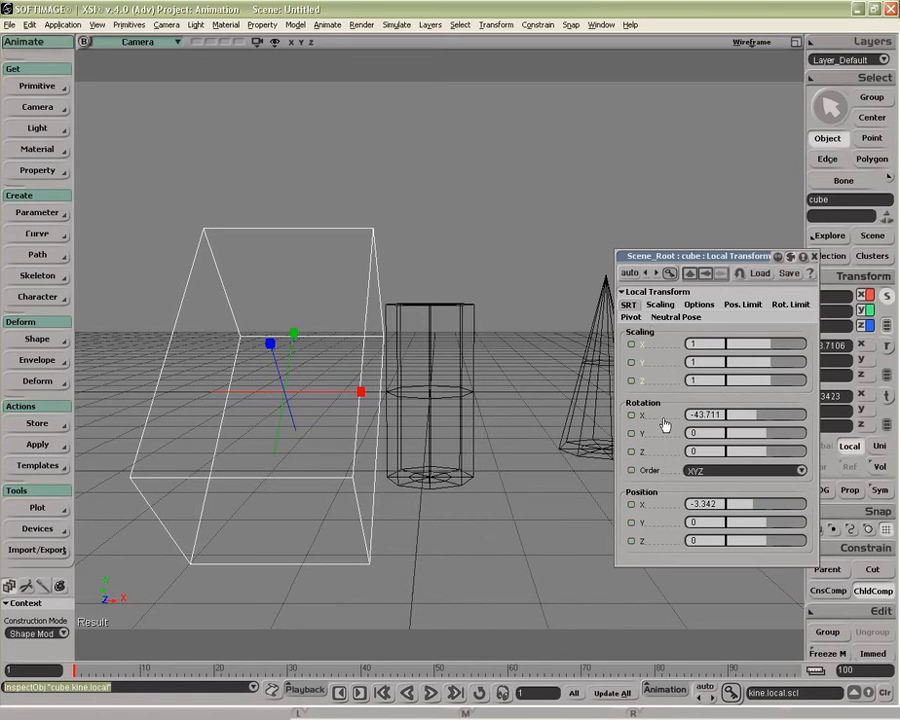
left_click_drag(696, 259, 721, 61)
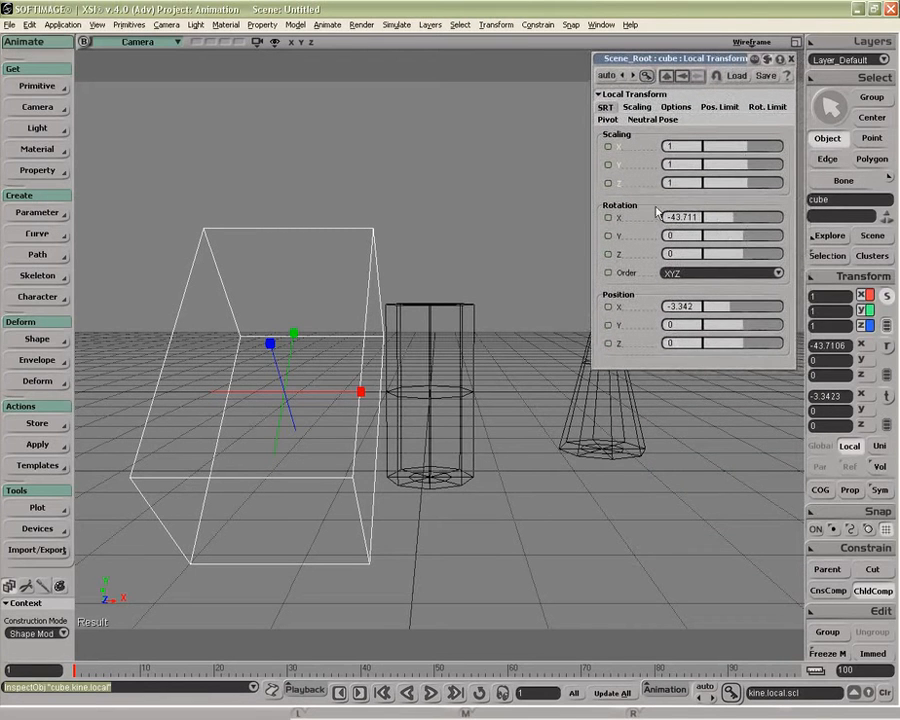
Step: Set the cube's current rotation as its neutral rotation, review the SRT values and close the local transform properties
left_click(823, 279)
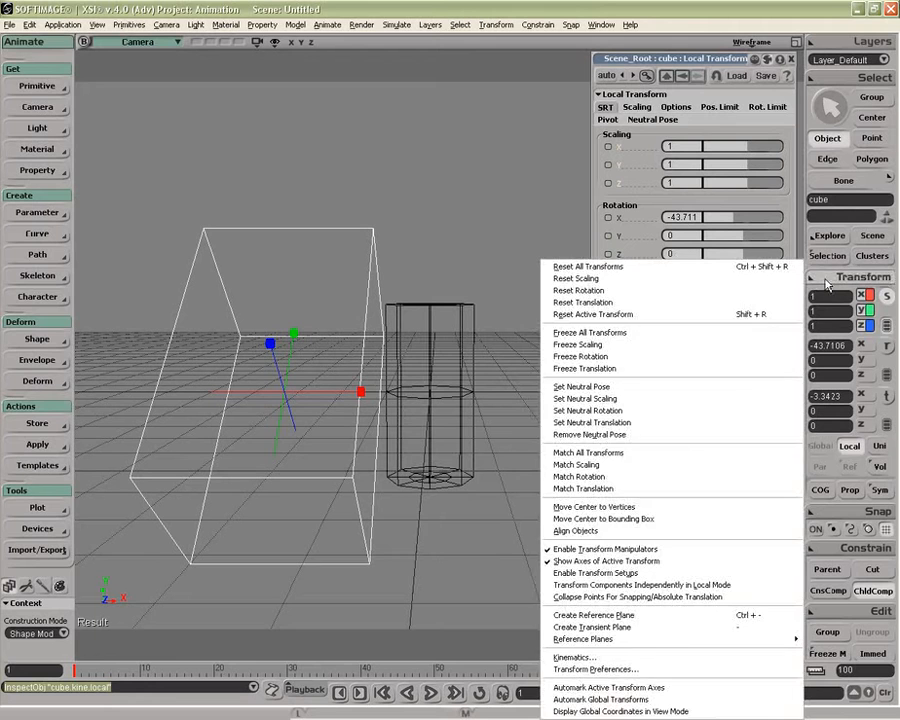
left_click(699, 412)
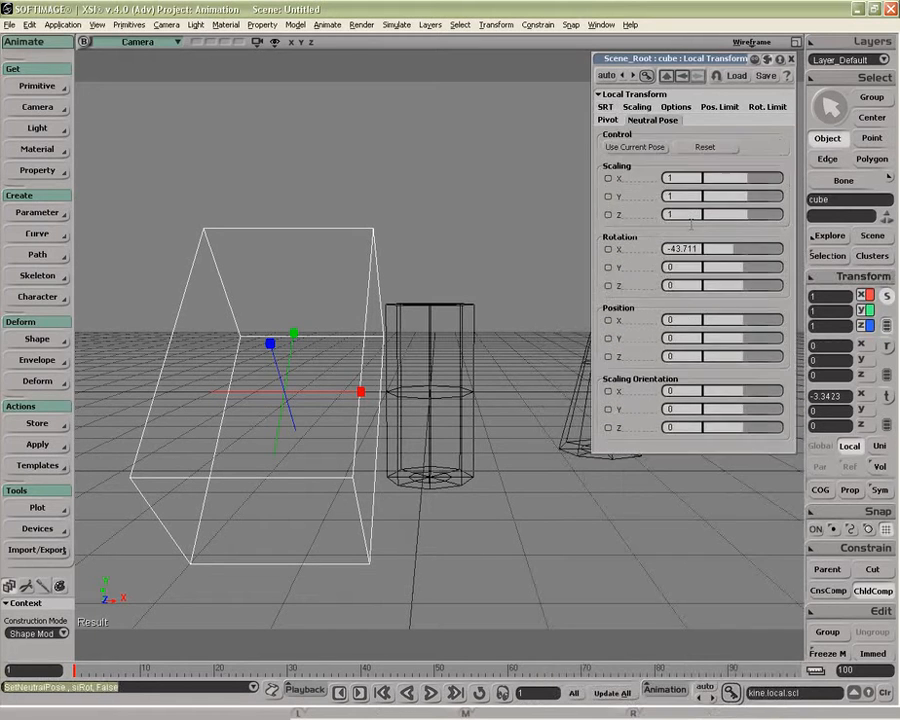
left_click(606, 108)
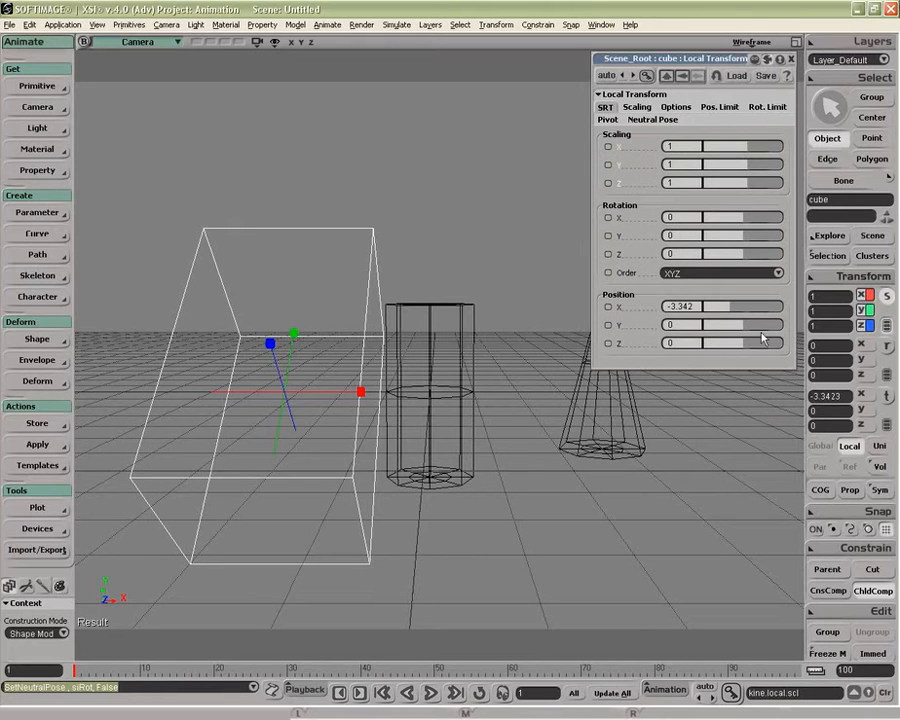
left_click(853, 280)
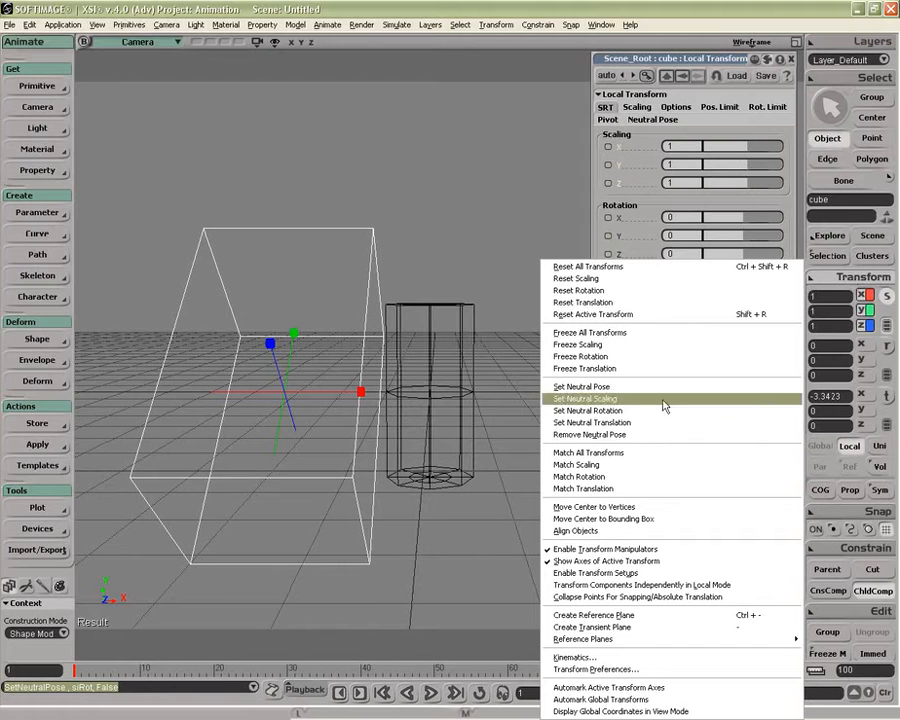
left_click(706, 51)
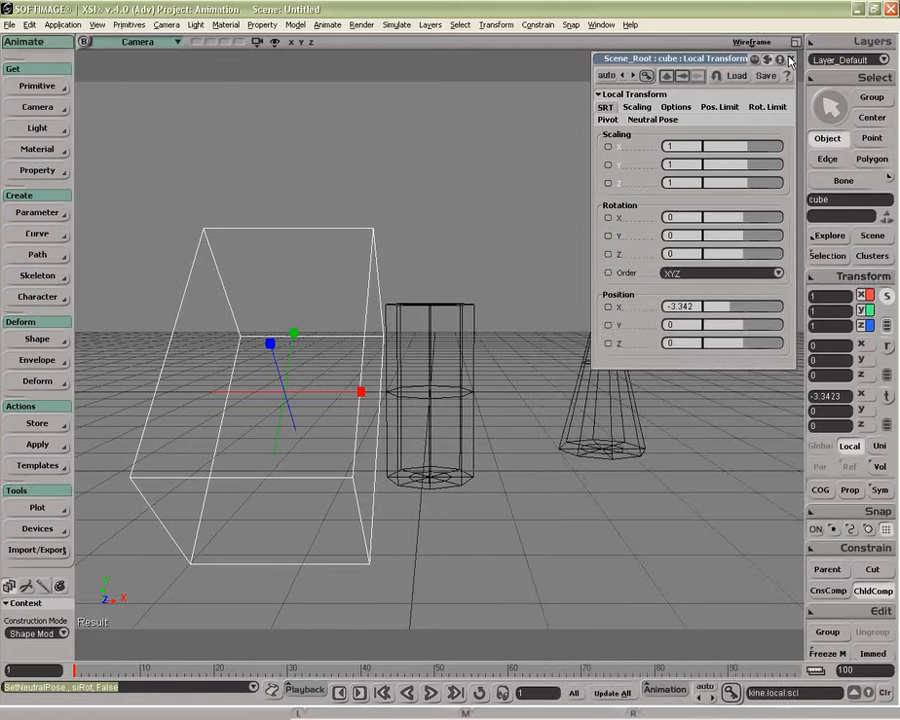
left_click(791, 59)
Step: Select the cone and match its rotation to the cube's
key("space")
left_click(595, 348)
key("x")
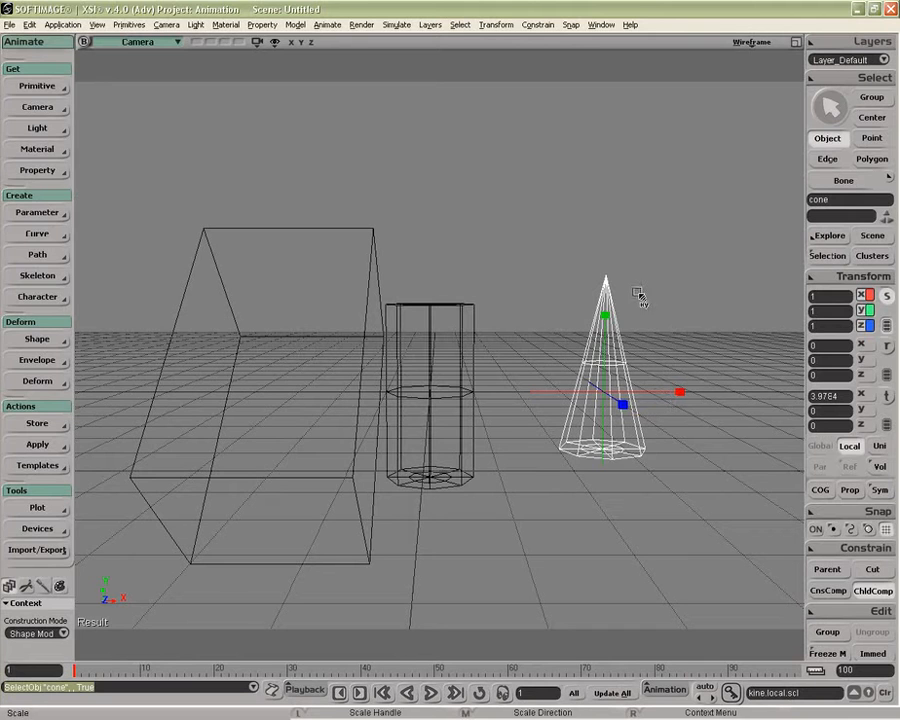
left_click(839, 281)
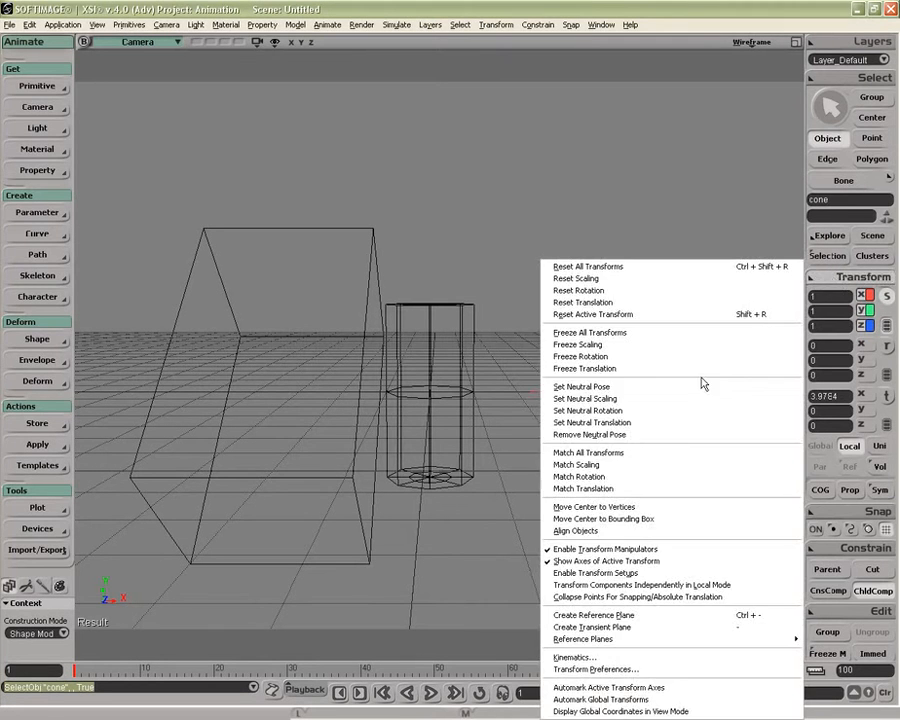
left_click(640, 477)
left_click(357, 262)
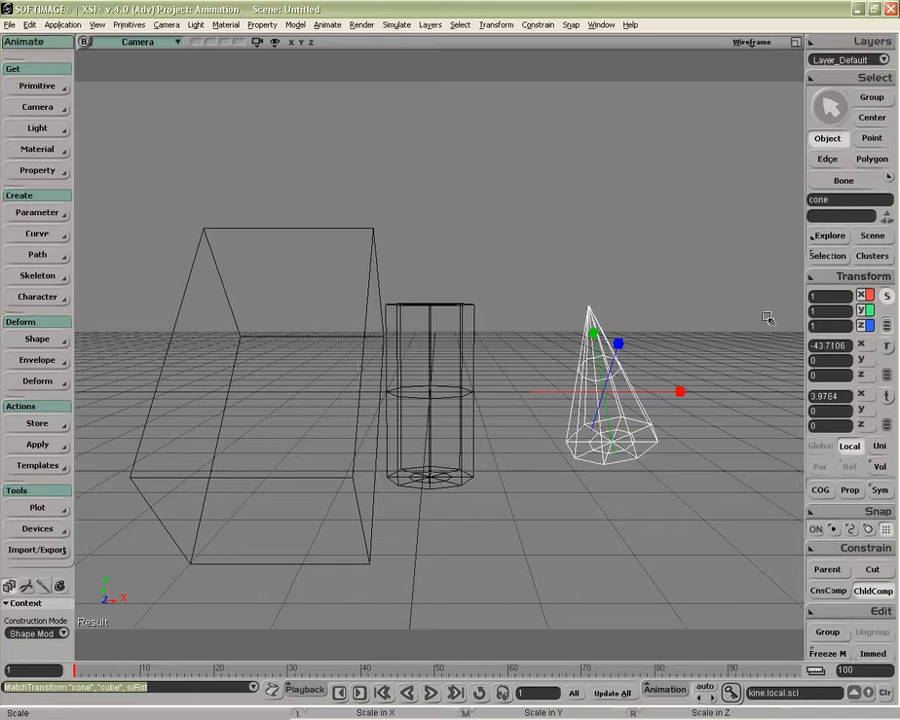
Step: Compare the rotation values of the cube and the cone, leaving the cone selected
key("space")
left_click(386, 299)
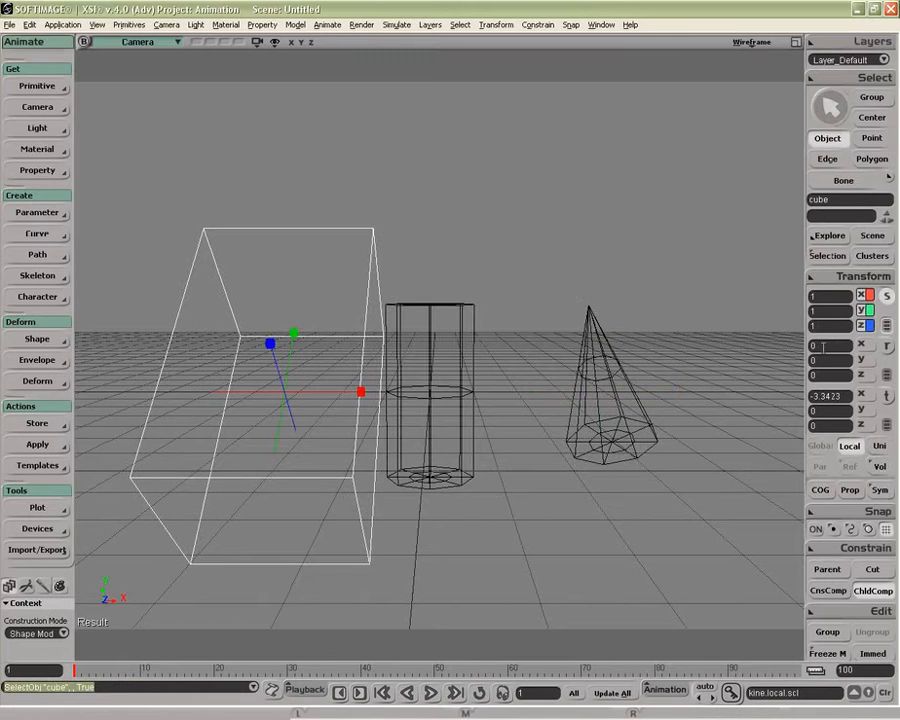
key("space")
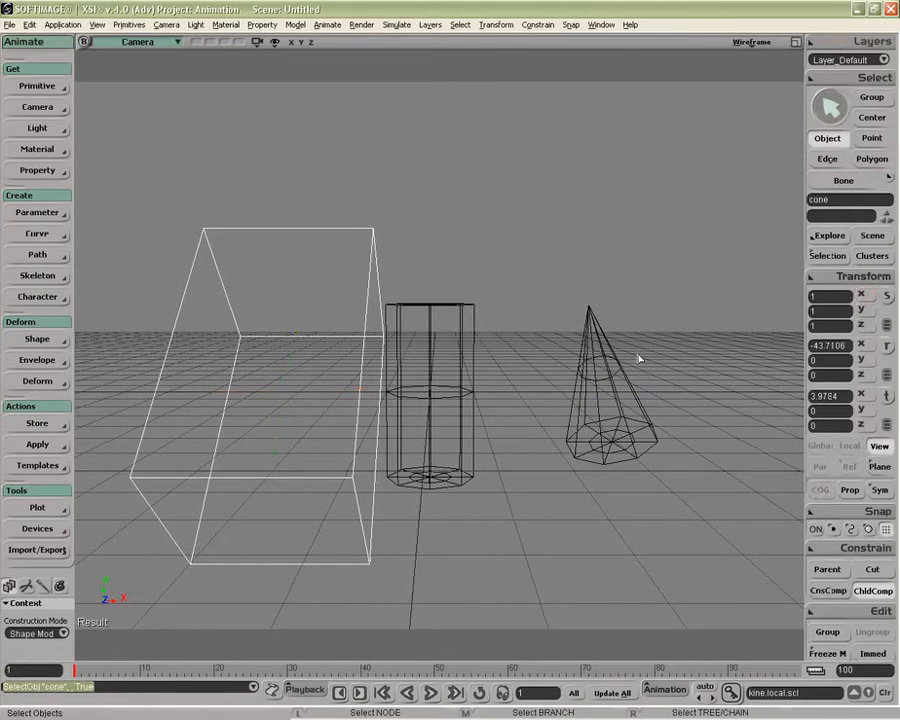
left_click(627, 366)
left_click(824, 282)
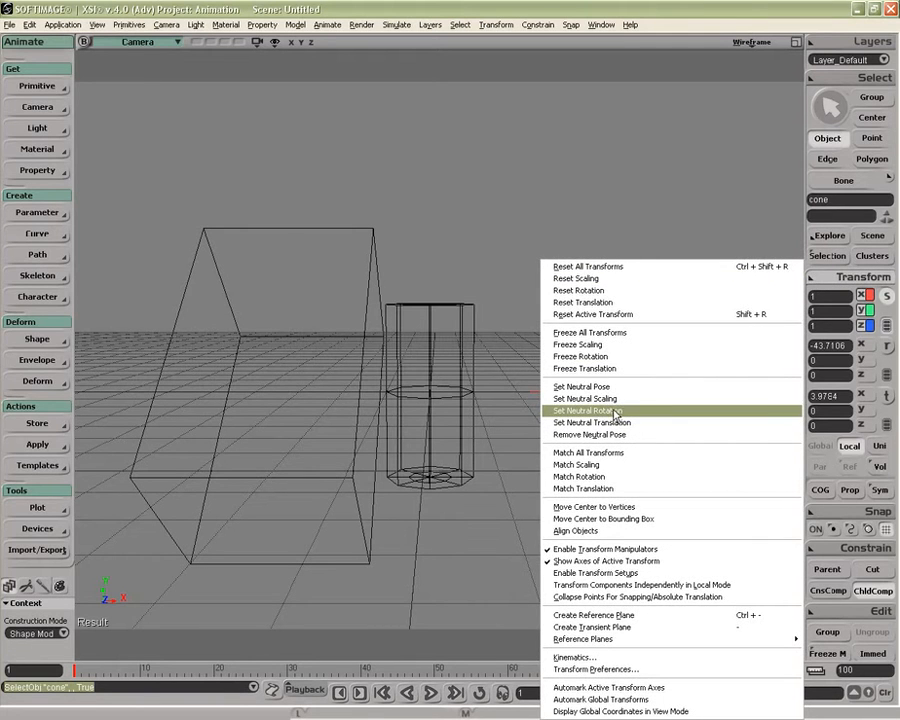
left_click(408, 273)
key("o")
left_click_drag(518, 369, 486, 390)
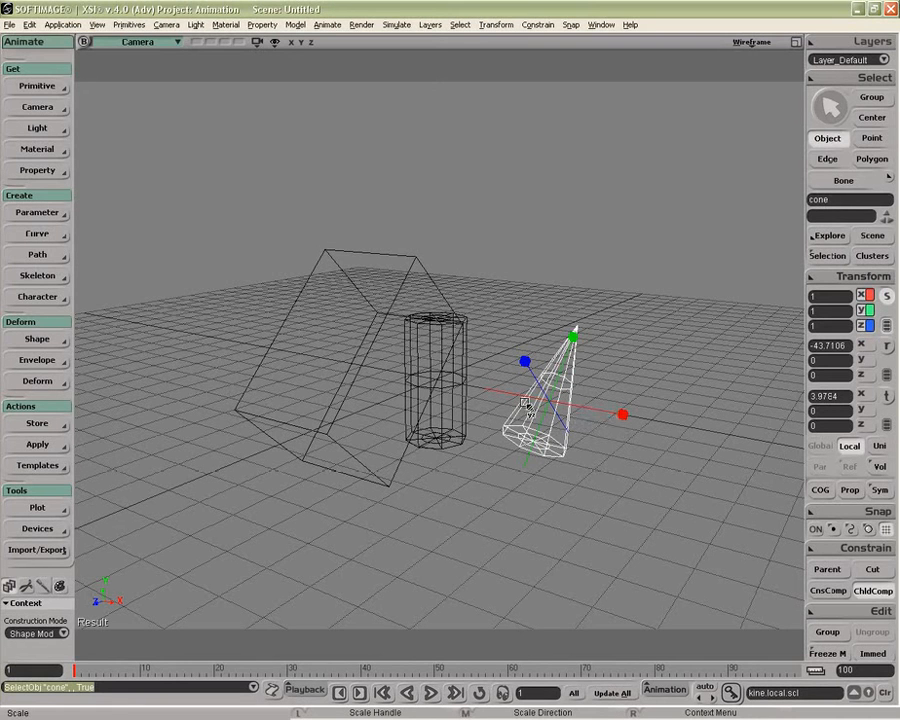
left_click(829, 280)
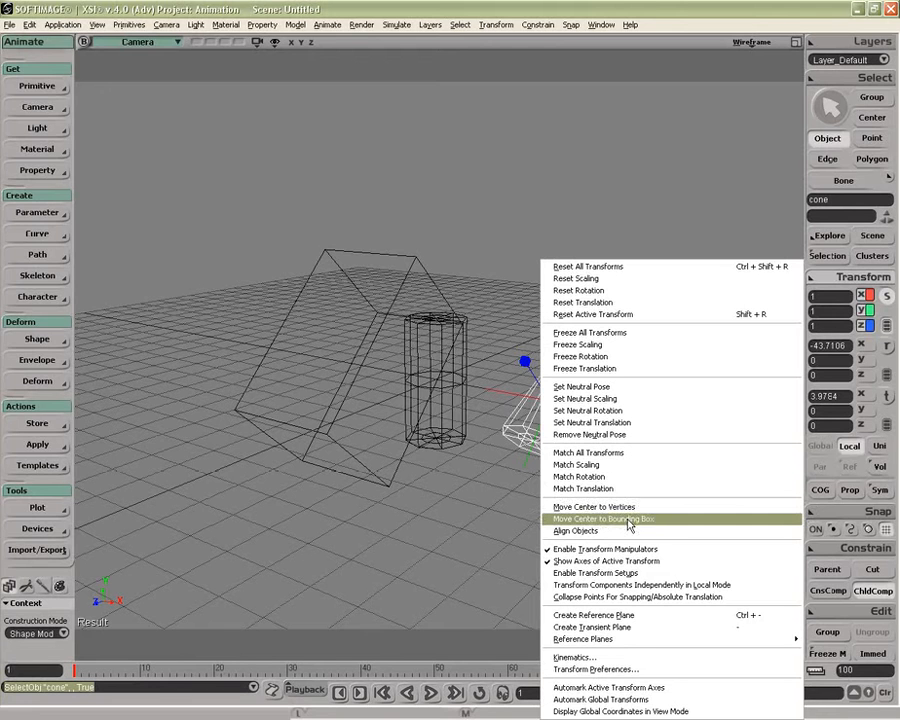
left_click(592, 140)
Step: Select all the points at the top end of the cylinder
key("space")
left_click(463, 370)
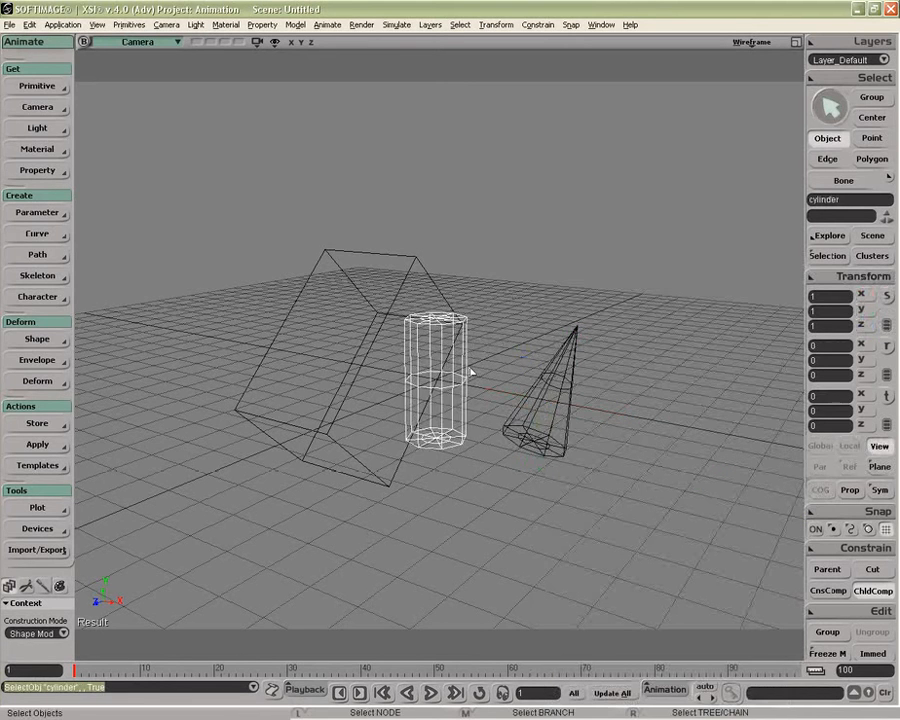
key("t")
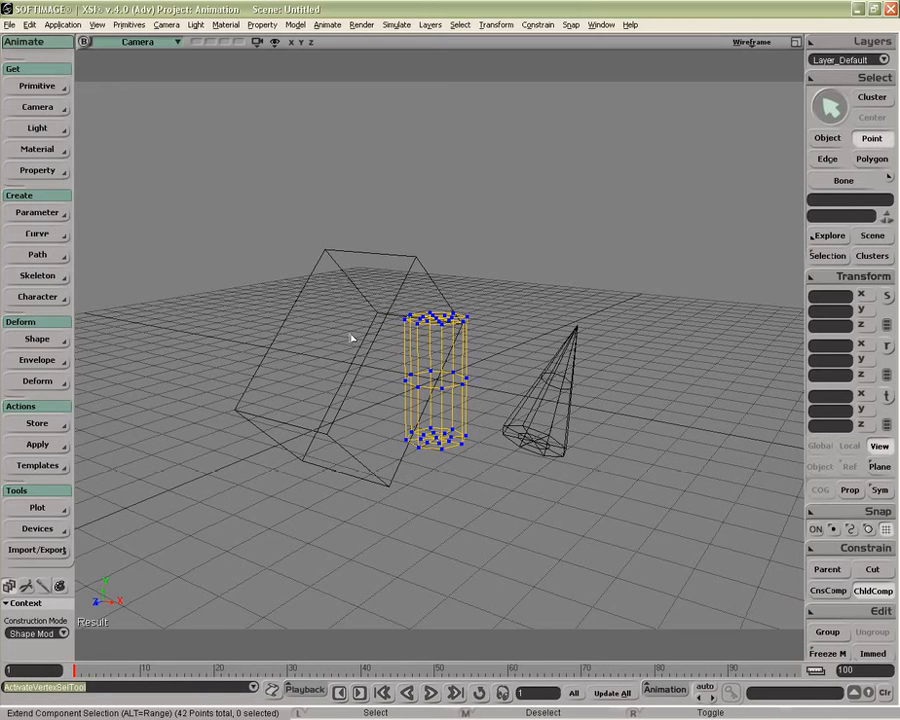
left_click_drag(390, 310, 492, 337)
Step: Check the cylinder's center, move it to the selected top points, and display the center again
key("space")
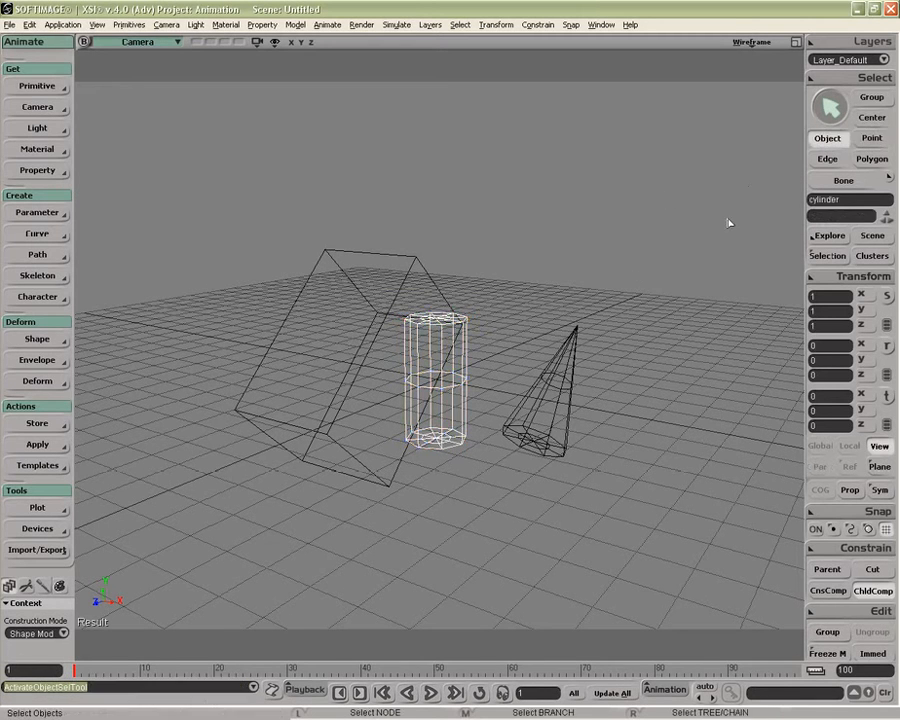
left_click(871, 117)
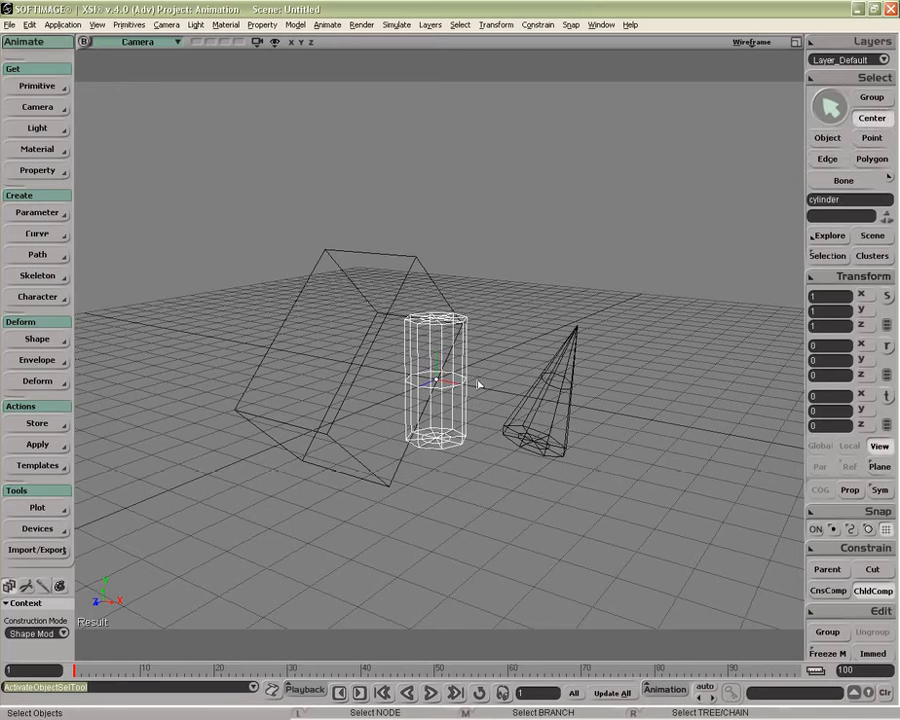
key("t")
key("space")
key("t")
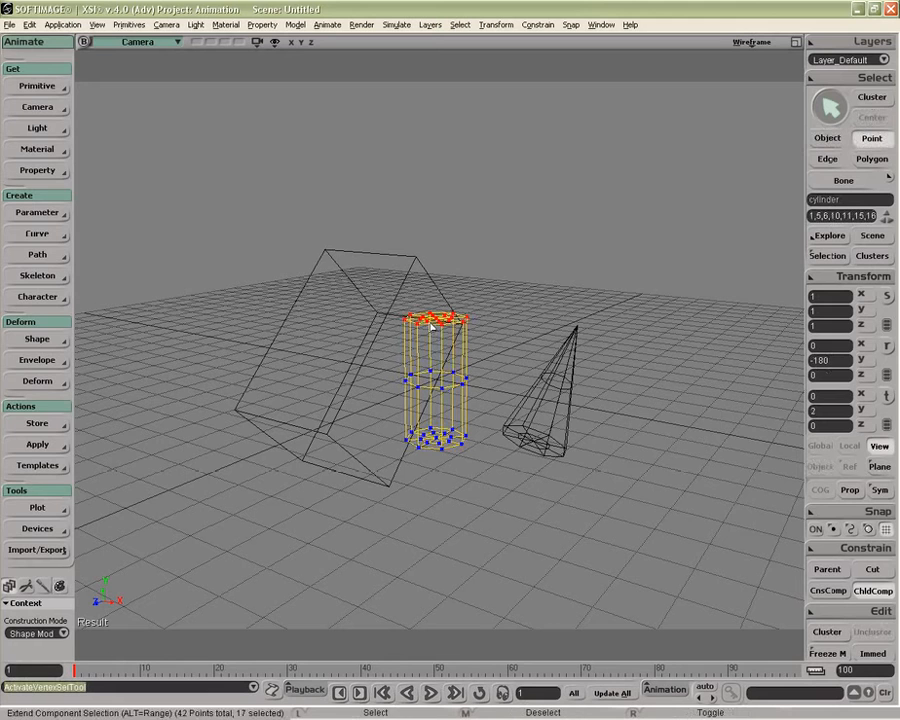
left_click(843, 278)
left_click(641, 512)
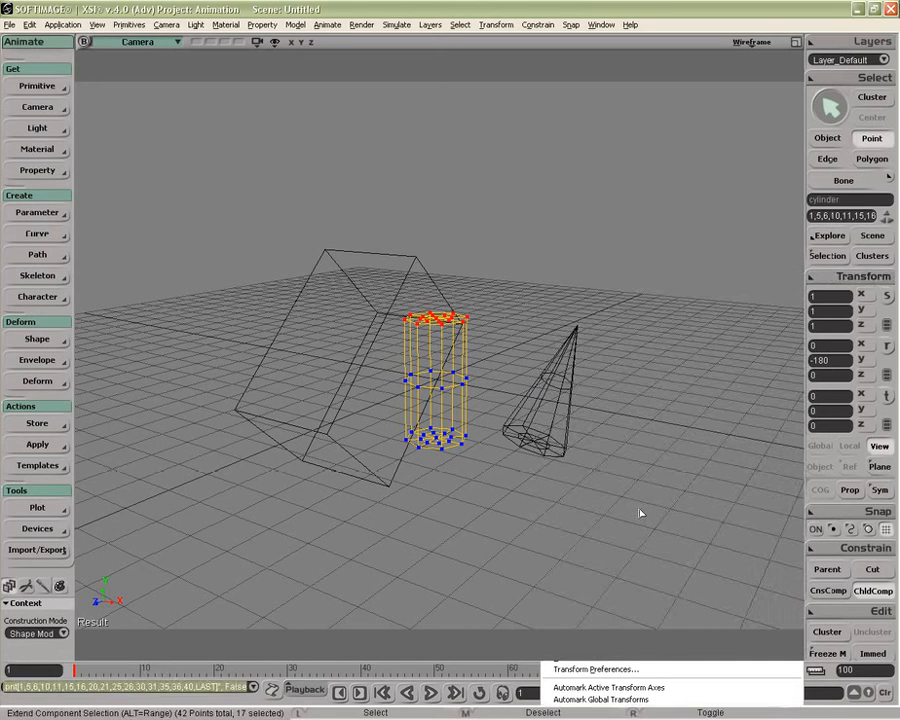
key("space")
left_click(872, 117)
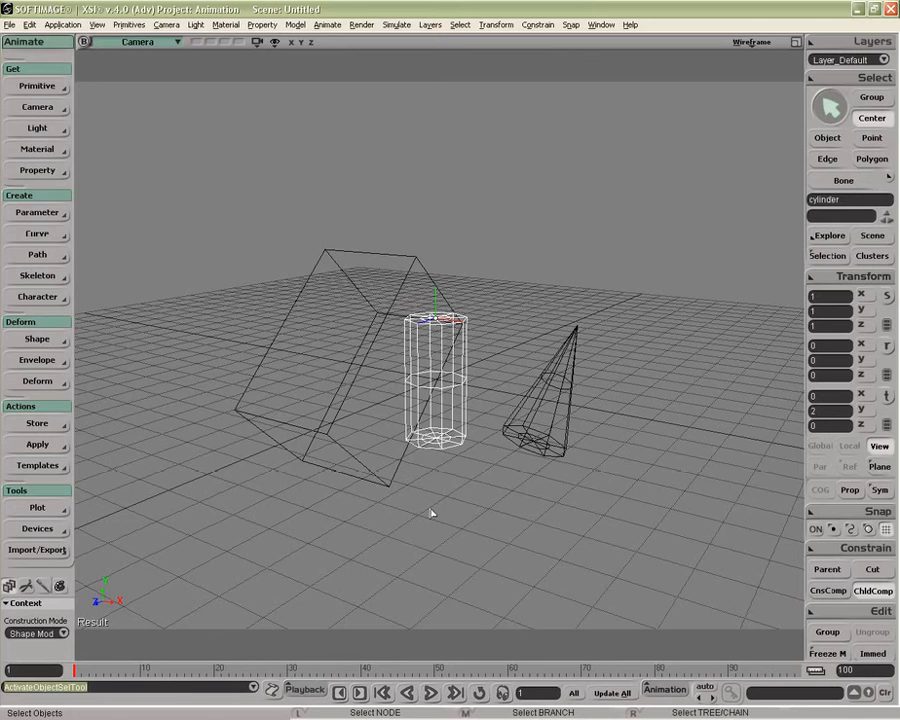
Step: Select all of the cylinder's points, then return to object selection with the cylinder selected
key("t")
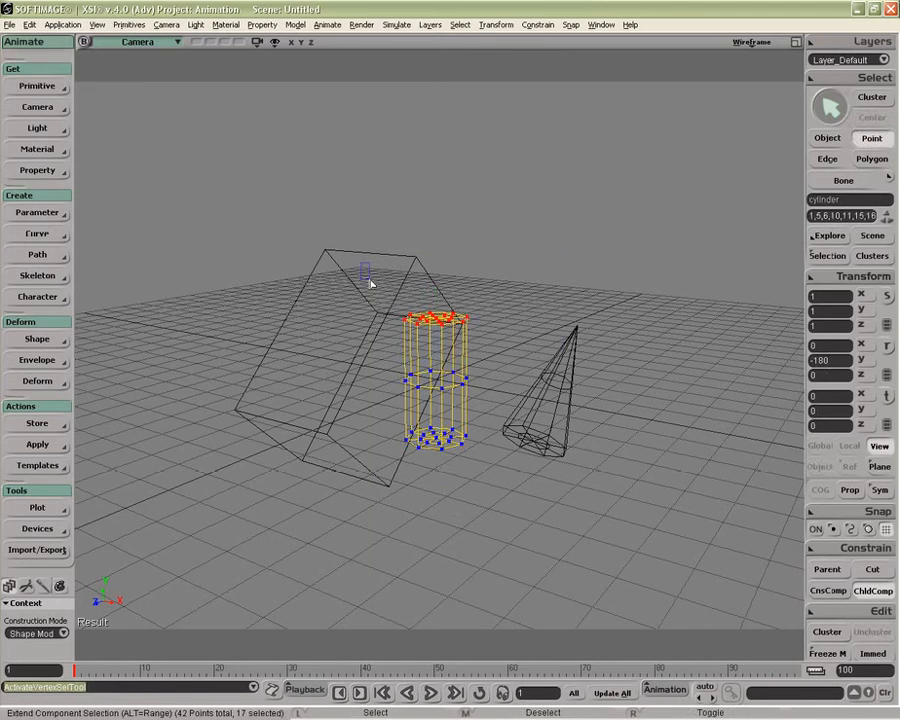
left_click_drag(362, 263, 532, 540)
left_click(496, 468)
key("space")
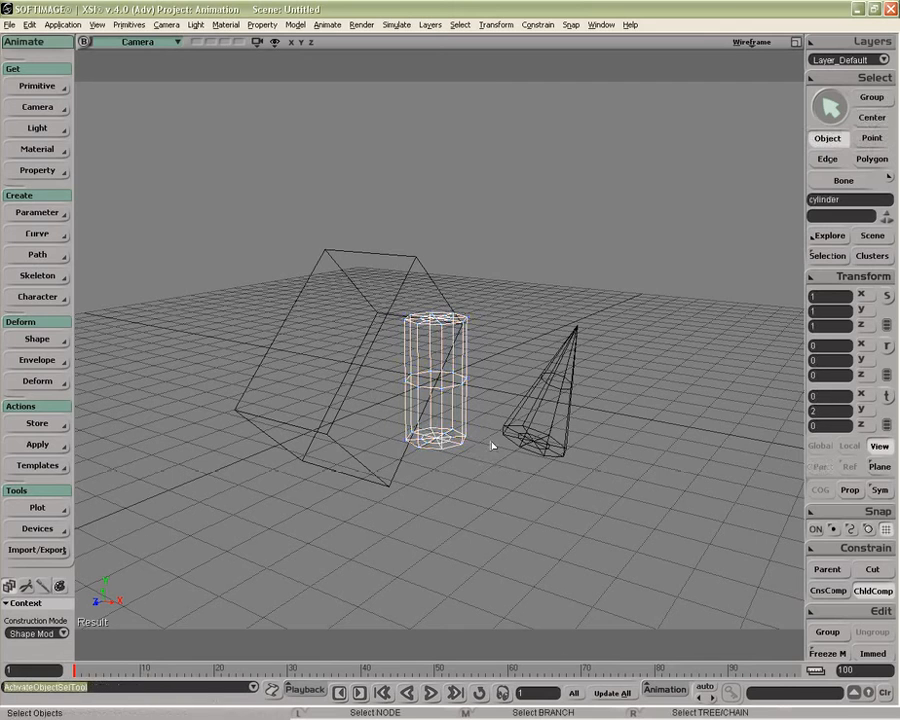
Step: Move the cylinder's center to its selected vertices and display the center, undoing the last operation
left_click(818, 280)
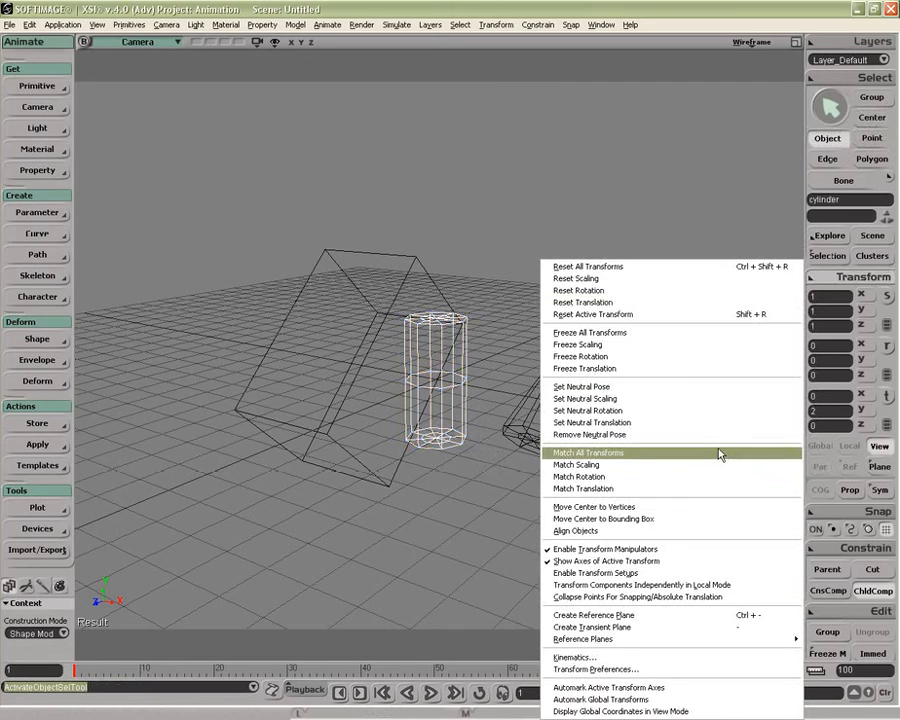
left_click(682, 507)
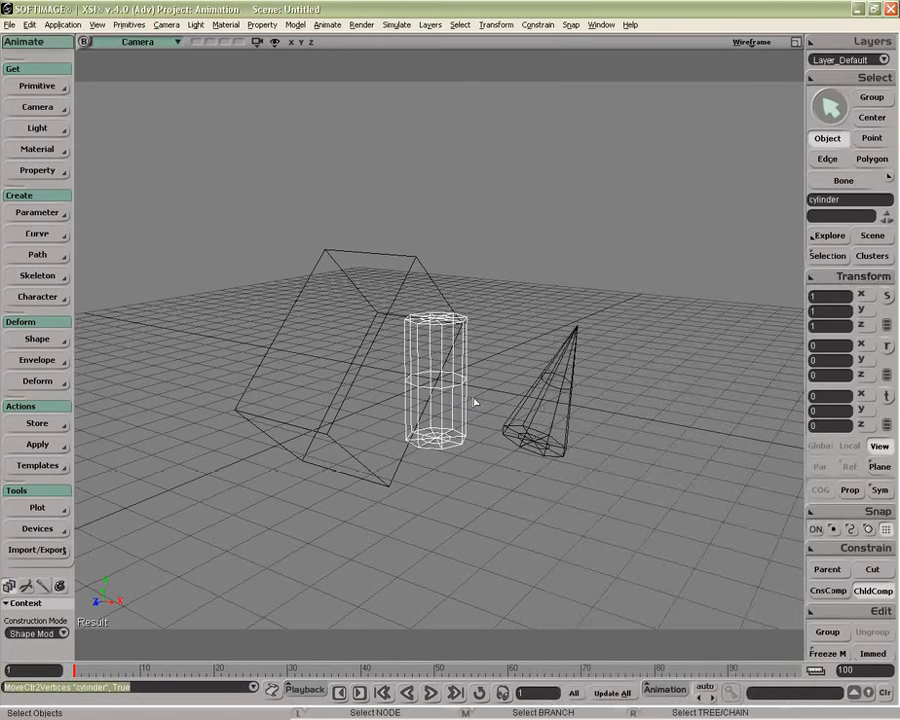
left_click(872, 117)
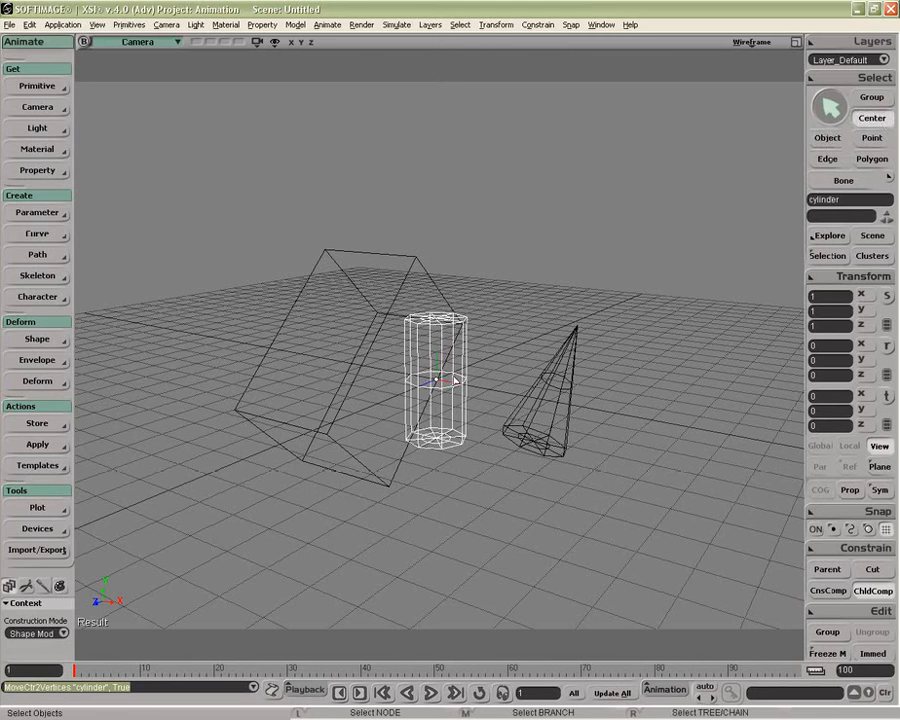
key("ctrl+z")
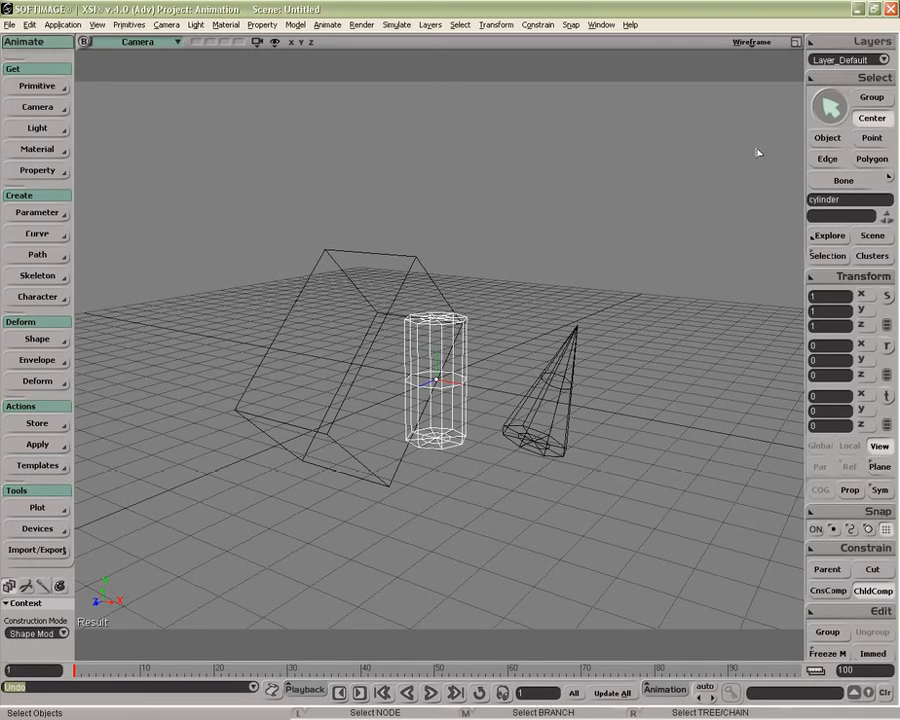
Step: Return to object selection, add the cone to the selected cylinder, and open the Align Objects options
left_click(827, 138)
left_click(860, 280)
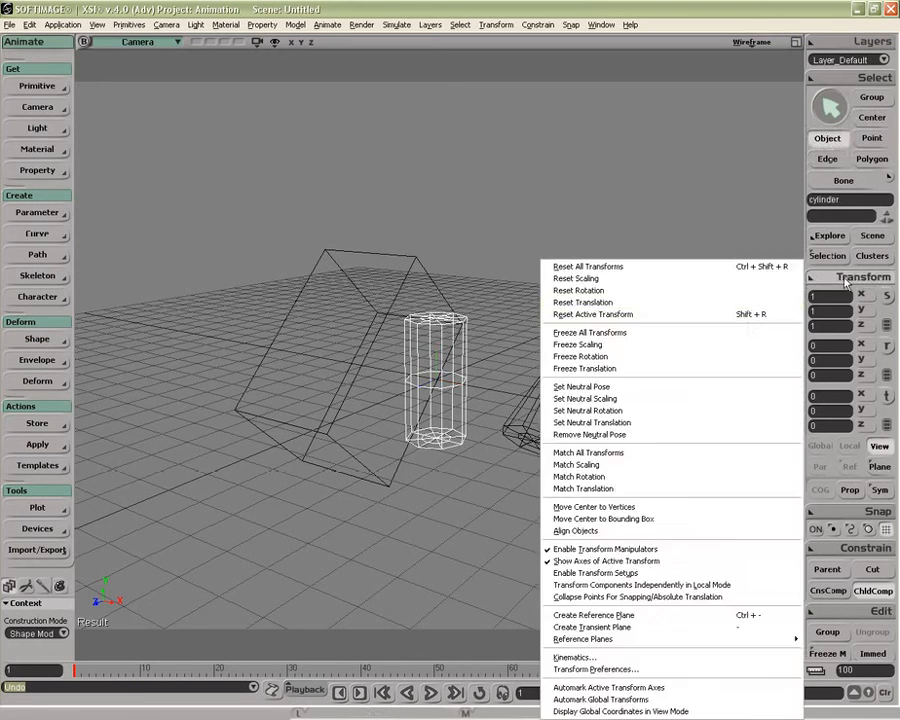
left_click(691, 536)
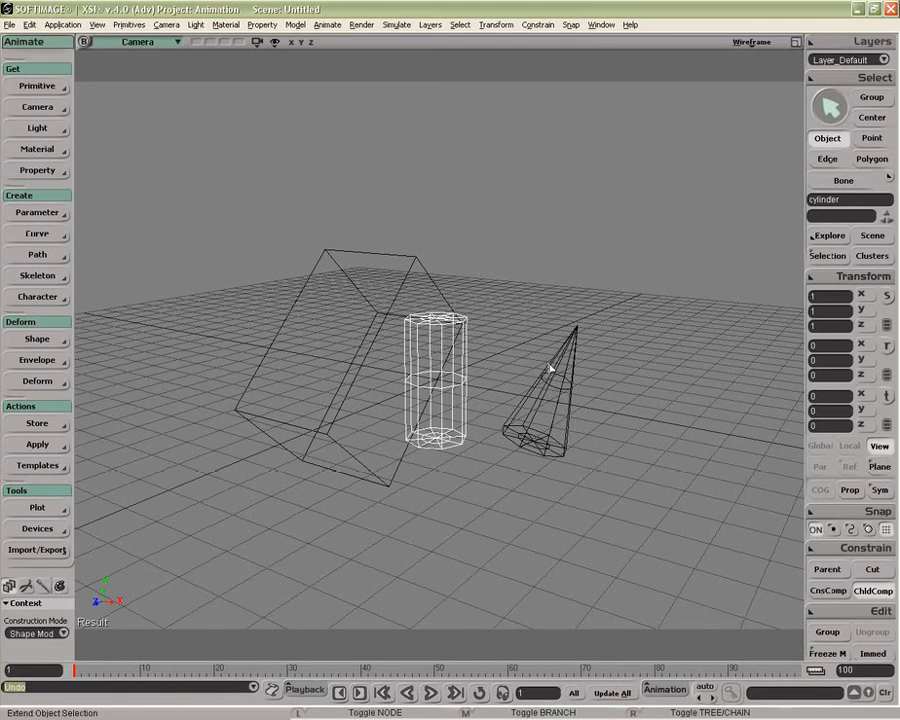
left_click(570, 386, "shift")
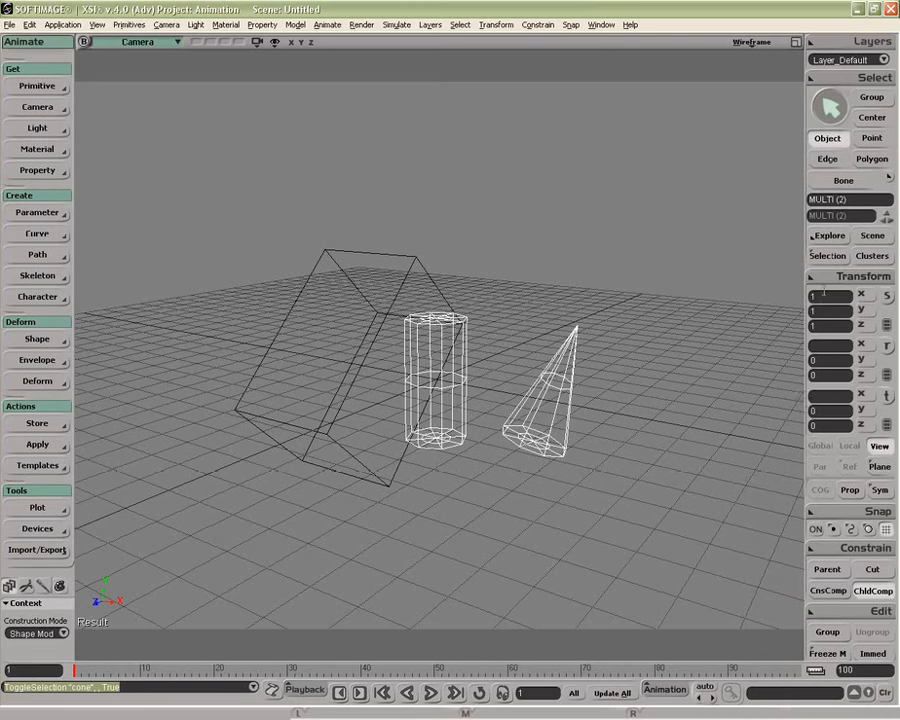
left_click(862, 277)
left_click(680, 529)
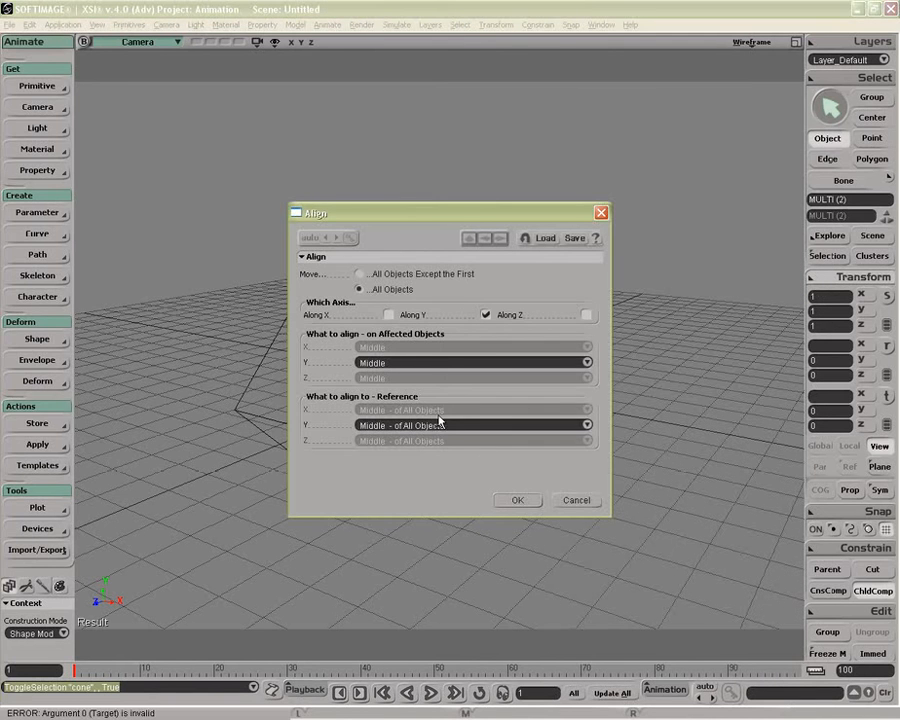
Step: Align the cylinder and cone along X only, Middle to Middle of All Objects, inspect the result and undo the alignment
left_click_drag(440, 214, 249, 95)
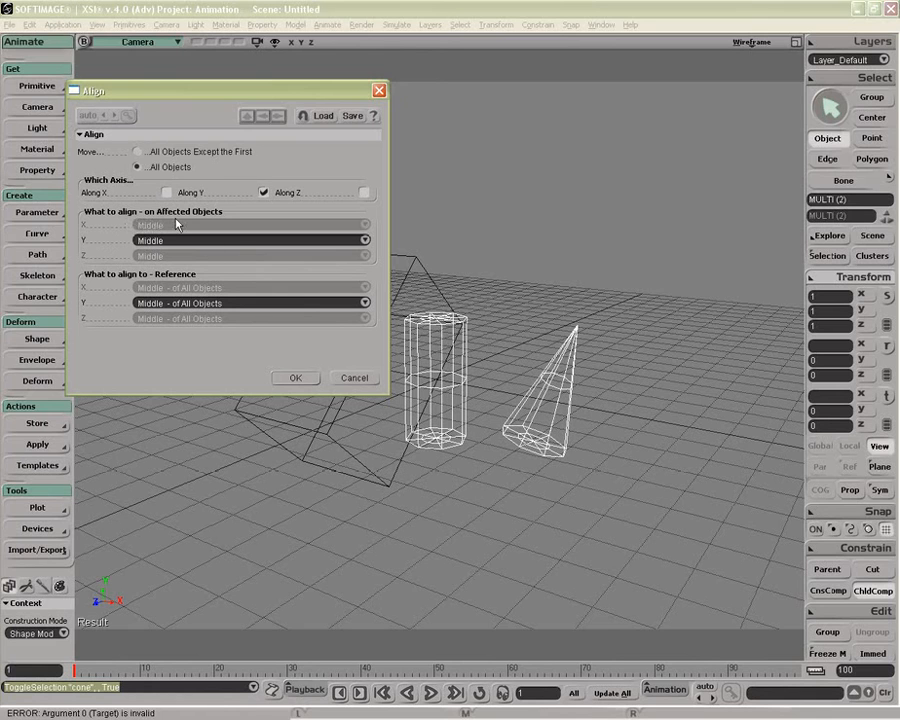
left_click(167, 193)
left_click(263, 192)
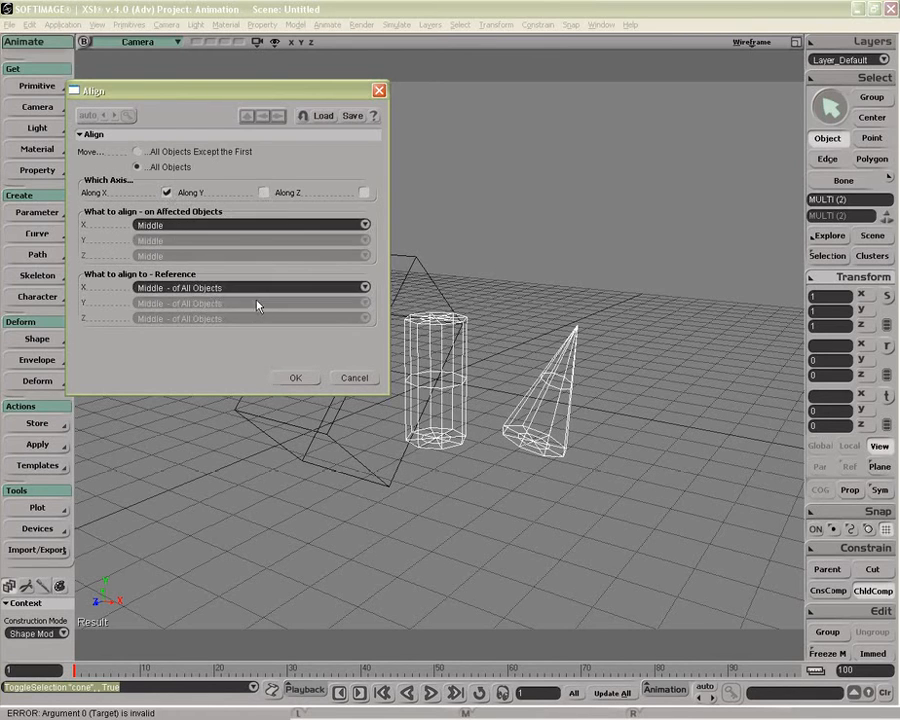
left_click(295, 377)
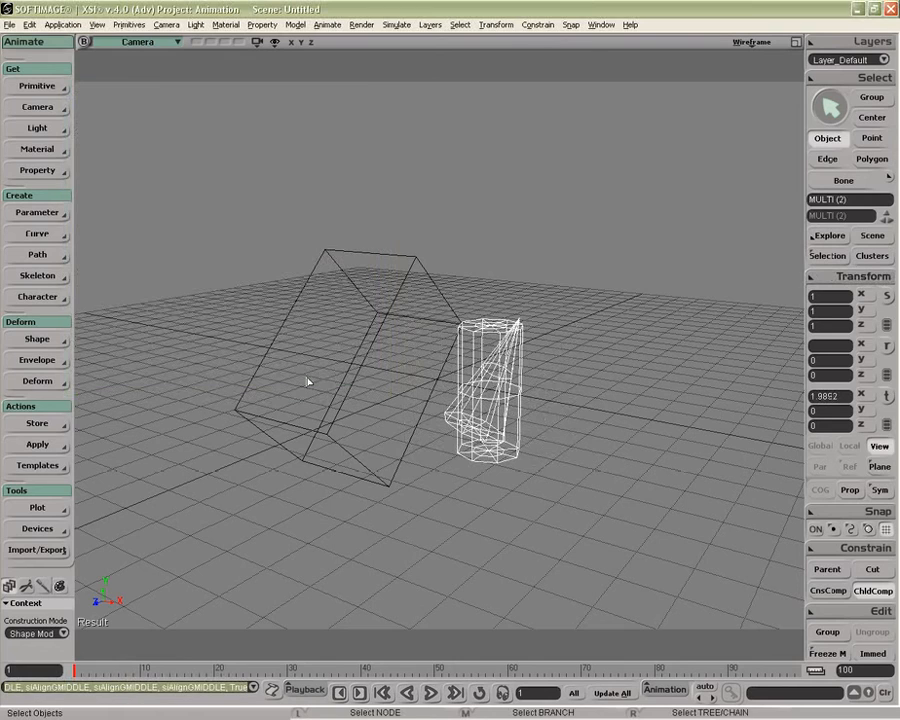
key("o")
mouse_move(505, 422)
left_mouse_down()
mouse_move(532, 392)
mouse_move(502, 403)
left_mouse_up()
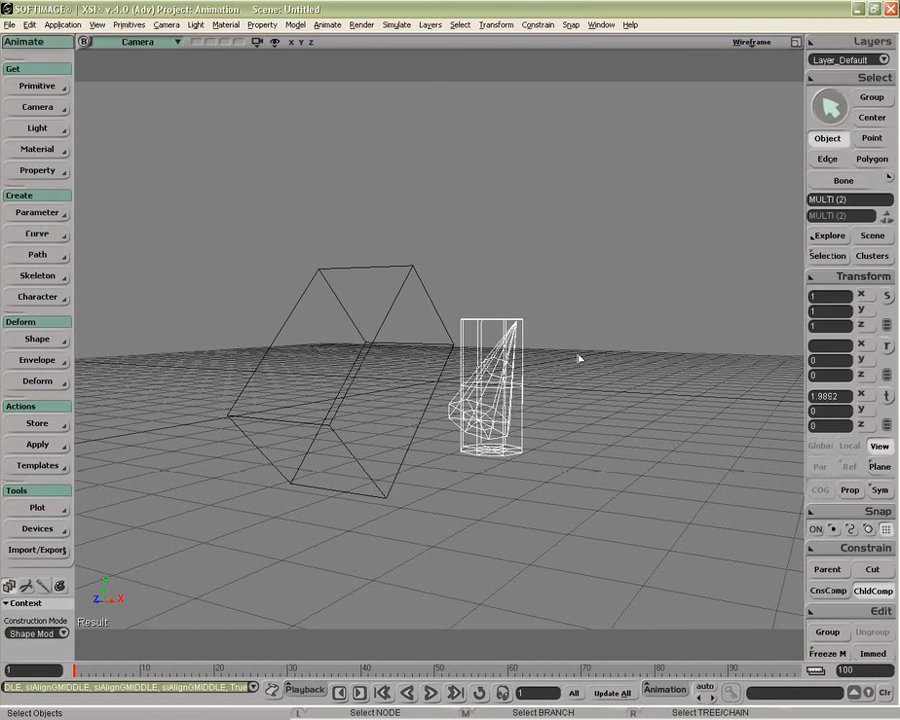
key("ctrl+z")
Step: Reopen the Align Objects options for the cylinder and cone and restrict the alignment to the X axis
left_click(845, 276)
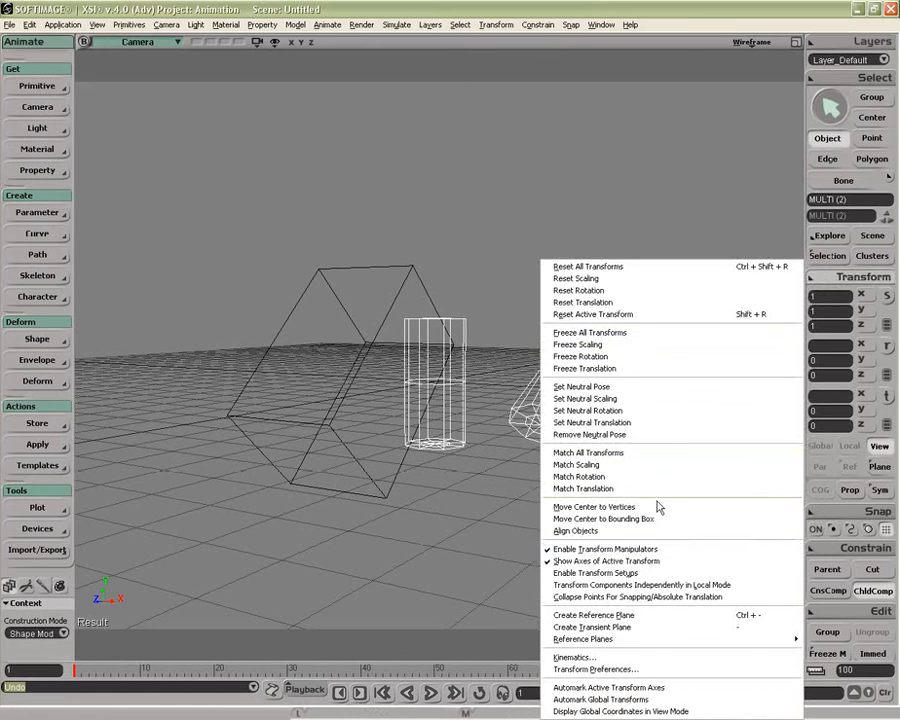
left_click(655, 530)
left_click_drag(408, 226, 166, 151)
left_click(147, 240)
left_click(244, 240)
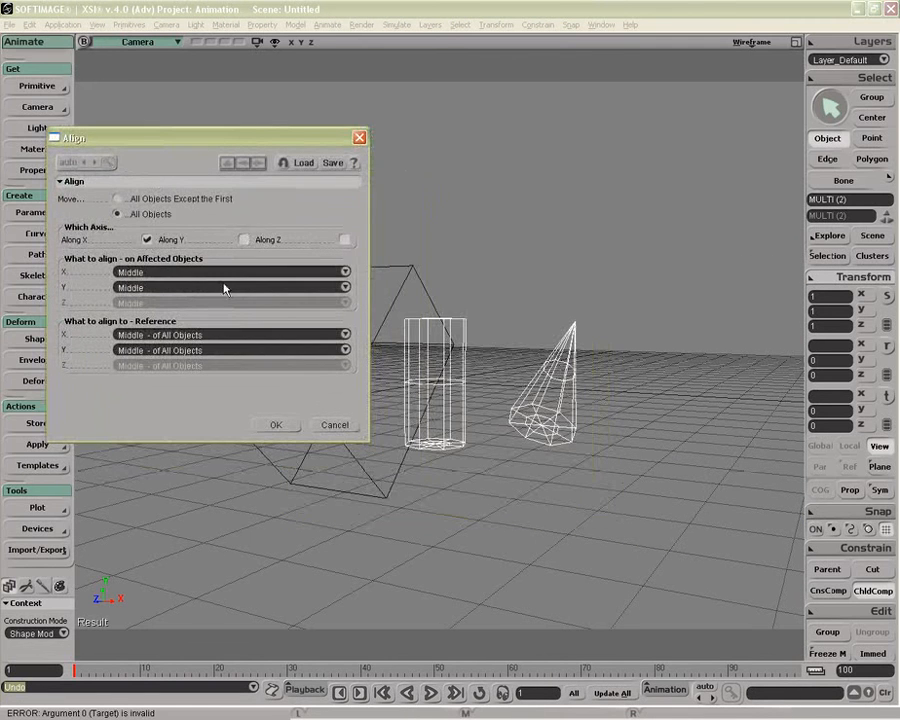
Step: Align the objects' X Minimum to the Maximum of the First Selected Object, then undo the alignment
left_click(208, 271)
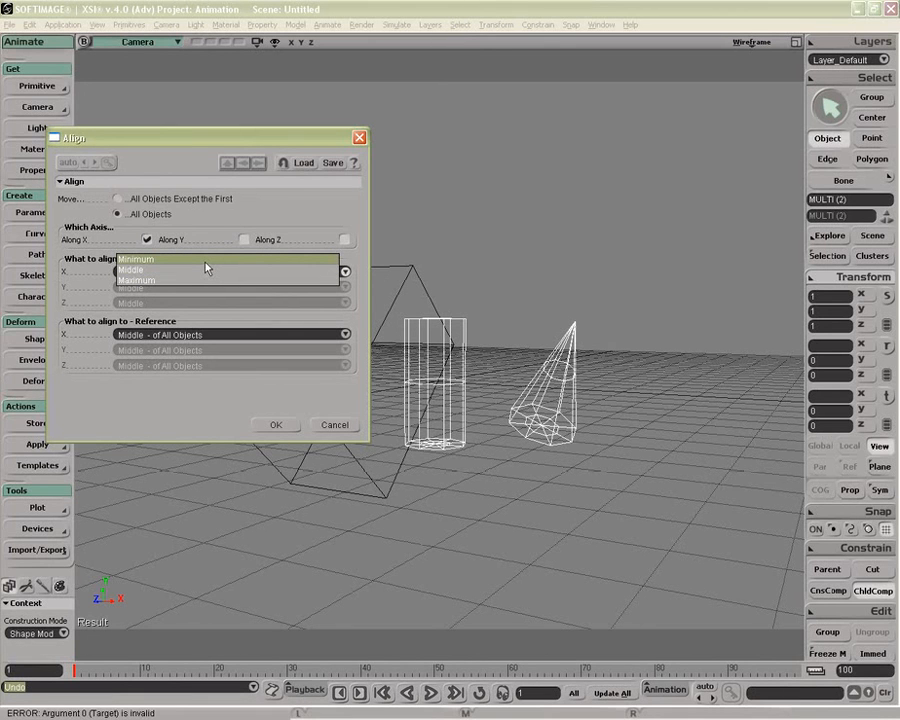
left_click(206, 261)
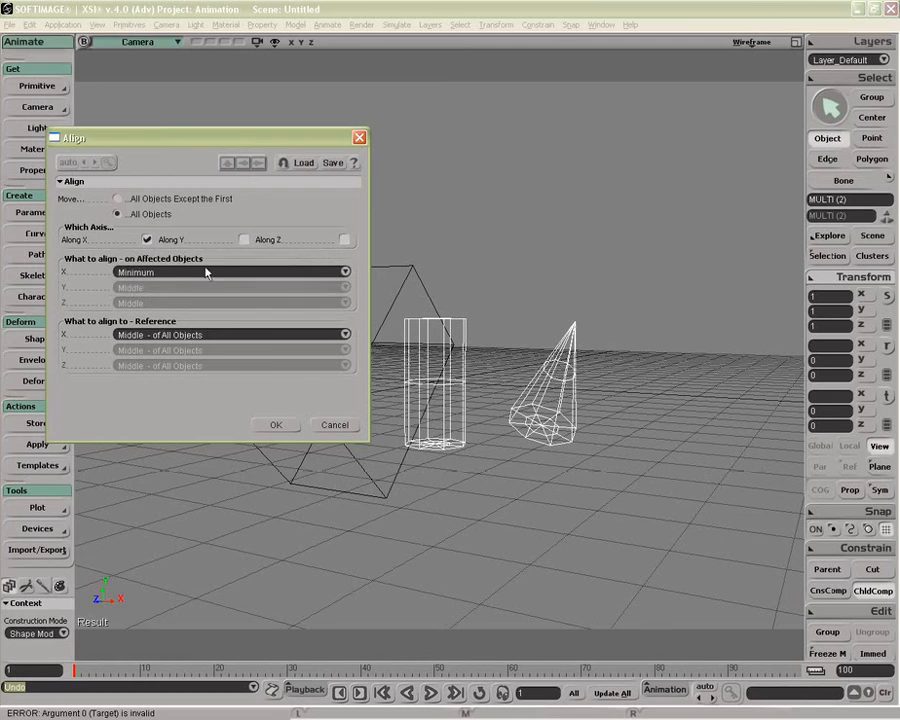
left_click(210, 336)
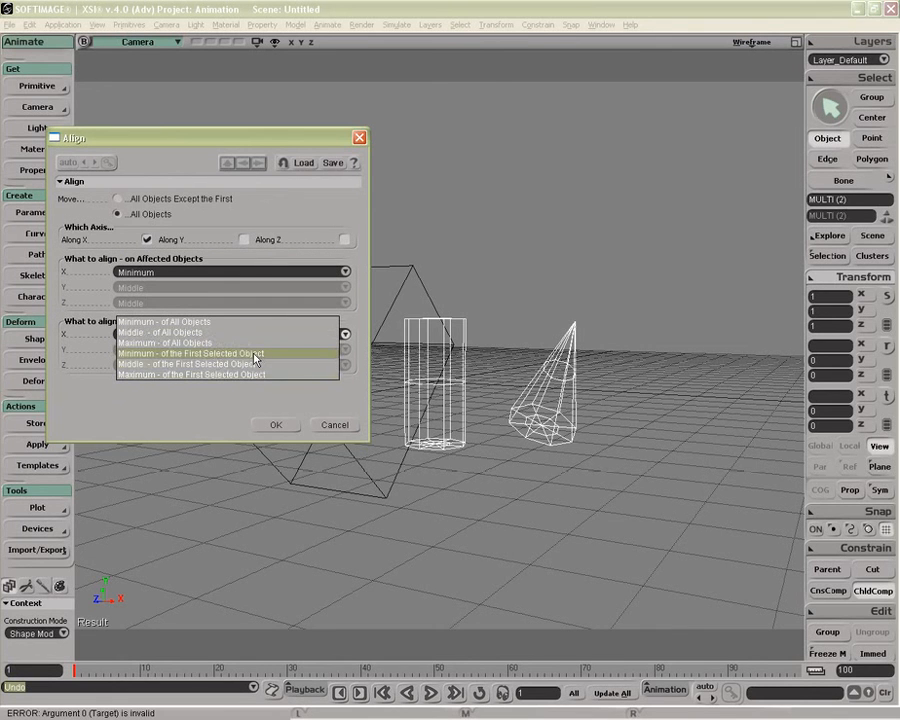
left_click(241, 376)
left_click(276, 425)
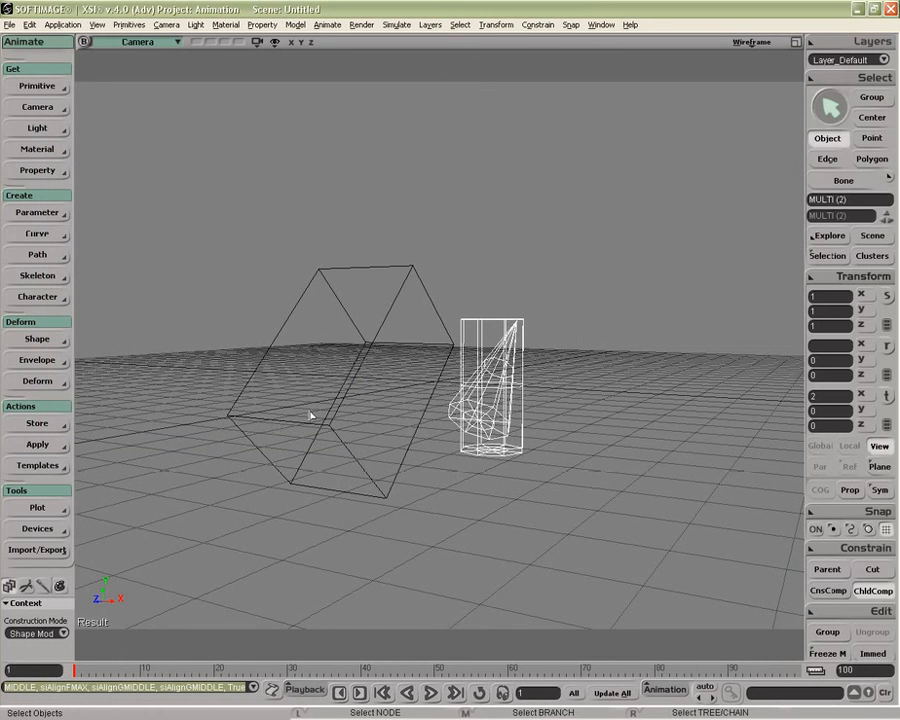
key("ctrl+z")
key("ctrl+z")
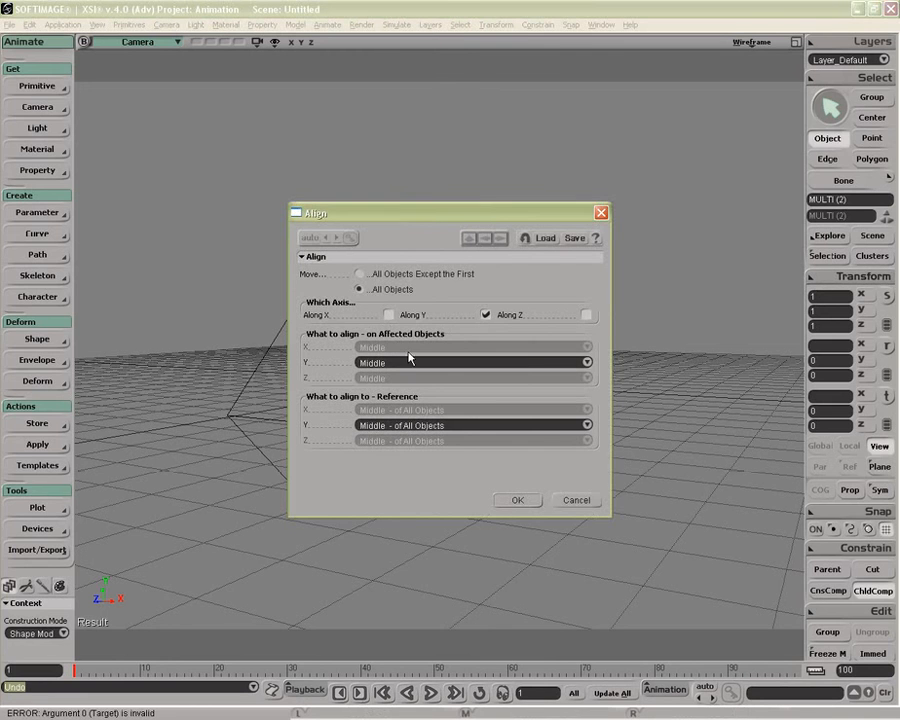
Step: Set up a new alignment along X only, using Maximum on the affected objects
left_click(485, 315)
left_click(370, 347)
left_click(420, 357)
left_click_drag(498, 219, 243, 97)
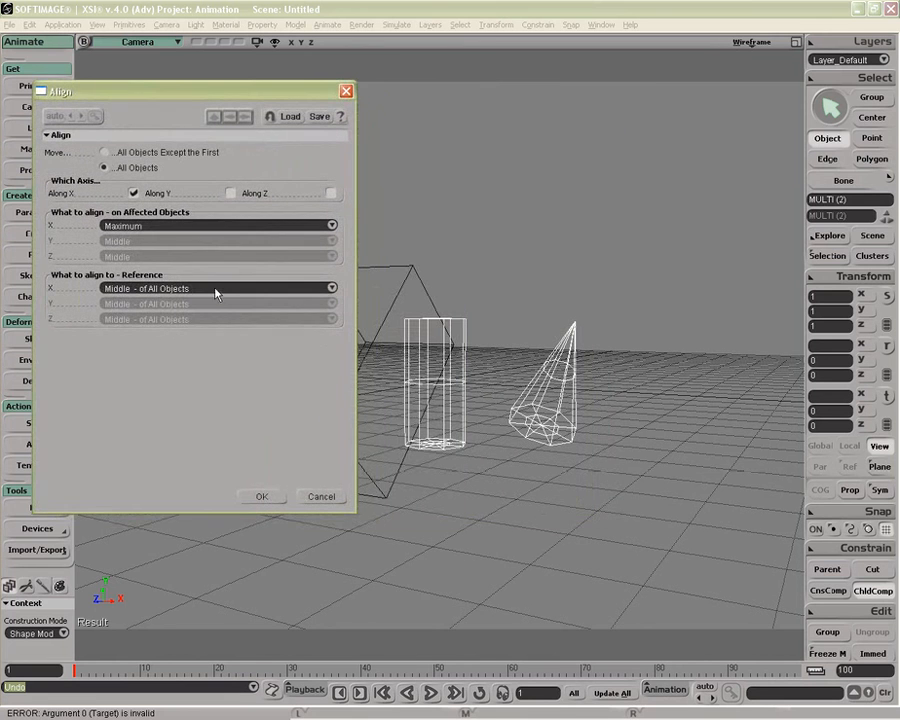
Step: Set the X reference to Middle of the First Selected Object, apply the alignment and inspect the aligned objects
left_click(273, 287)
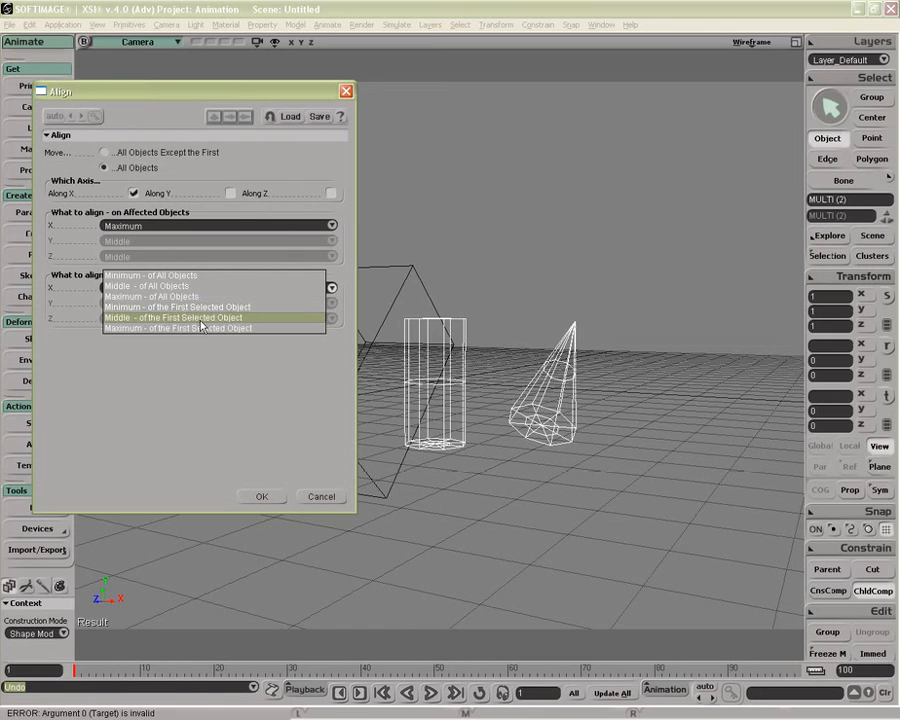
left_click(200, 318)
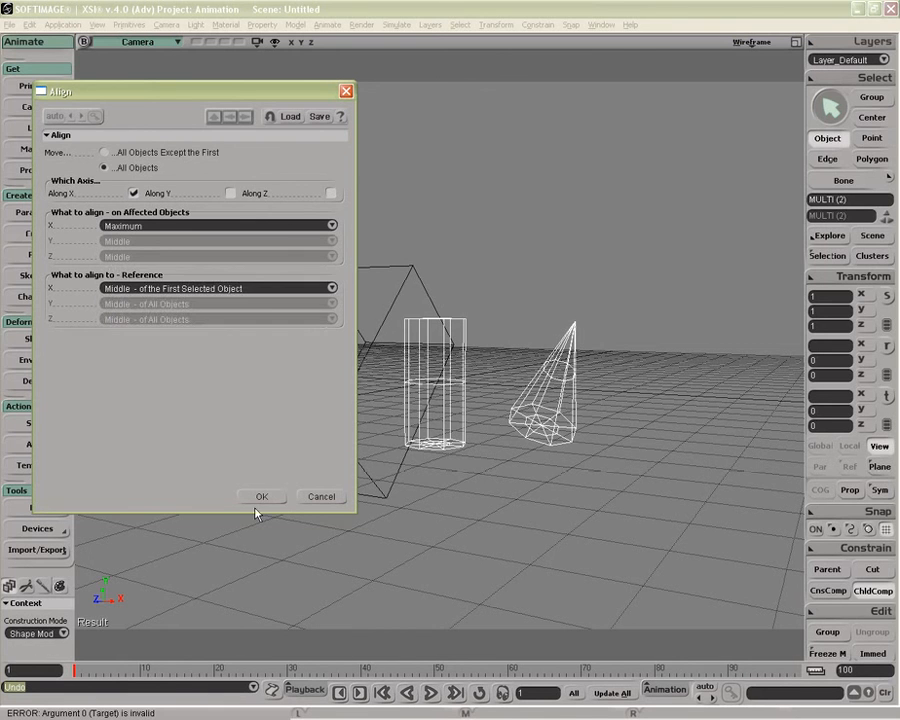
left_click(263, 497)
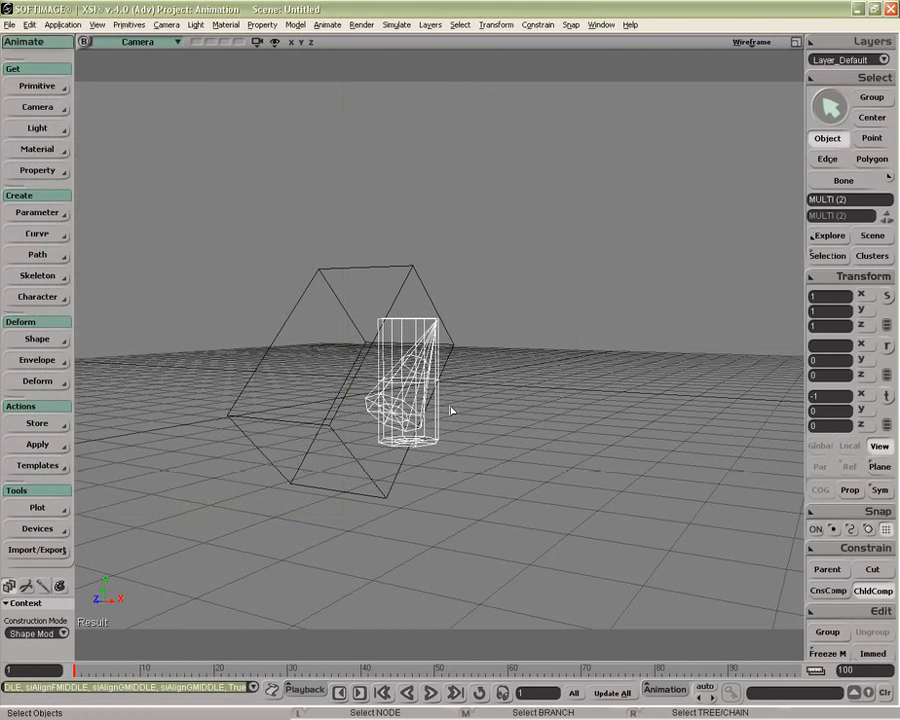
key("o")
left_click_drag(458, 408, 405, 431)
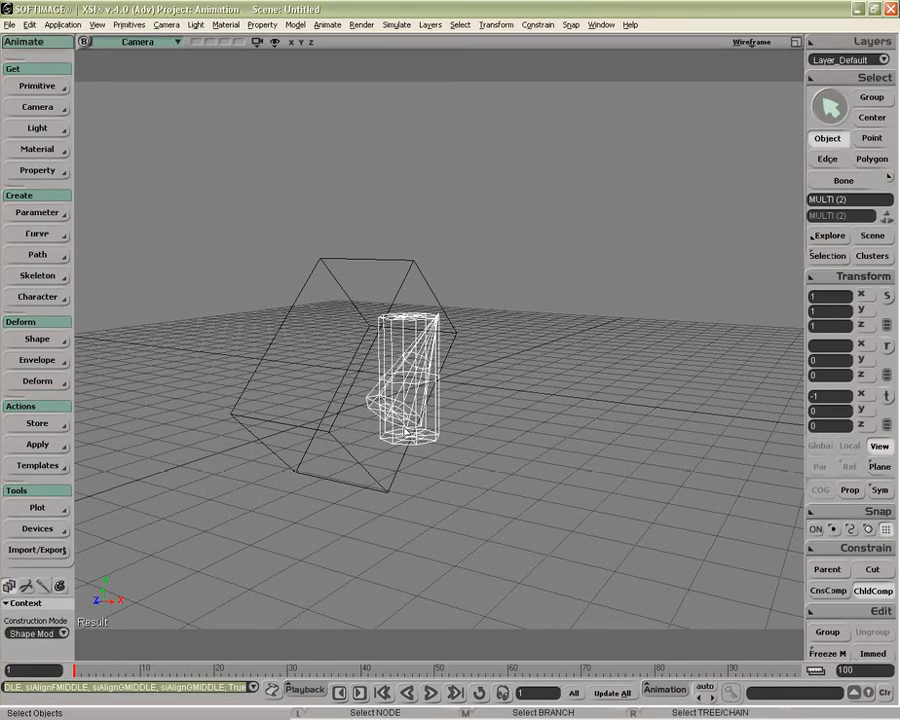